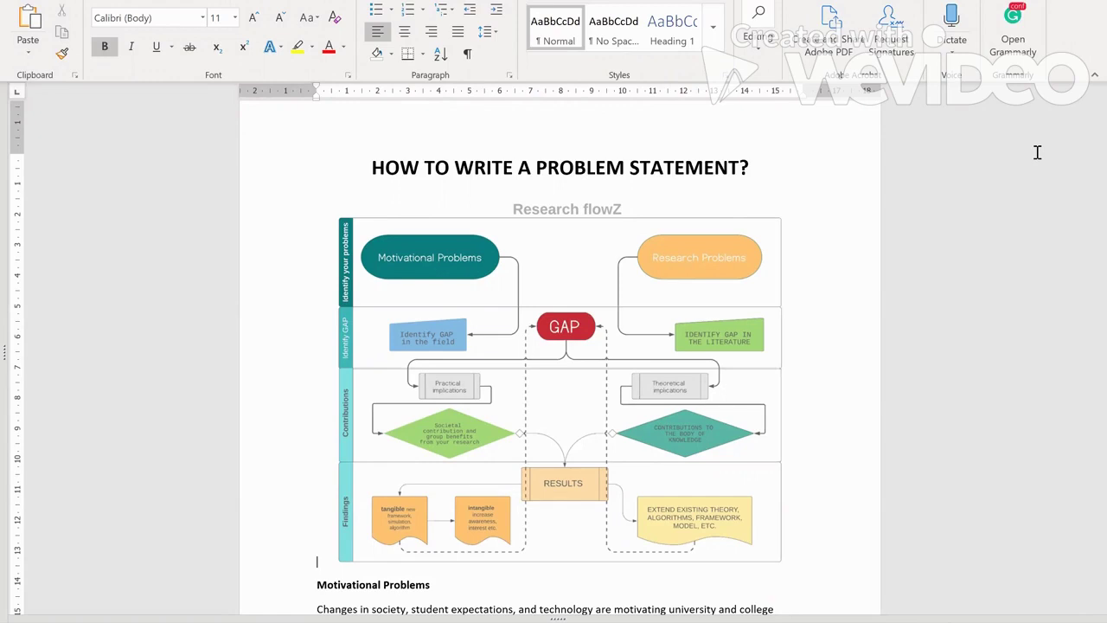
- Ink-circle the Motivational Problems and Research Problems ovals and the 'Identify your problems' label, with a mark beside it
mouse_move(358, 223)
left_mouse_down()
mouse_move(422, 205)
mouse_move(523, 237)
mouse_move(455, 312)
mouse_move(367, 198)
left_mouse_up()
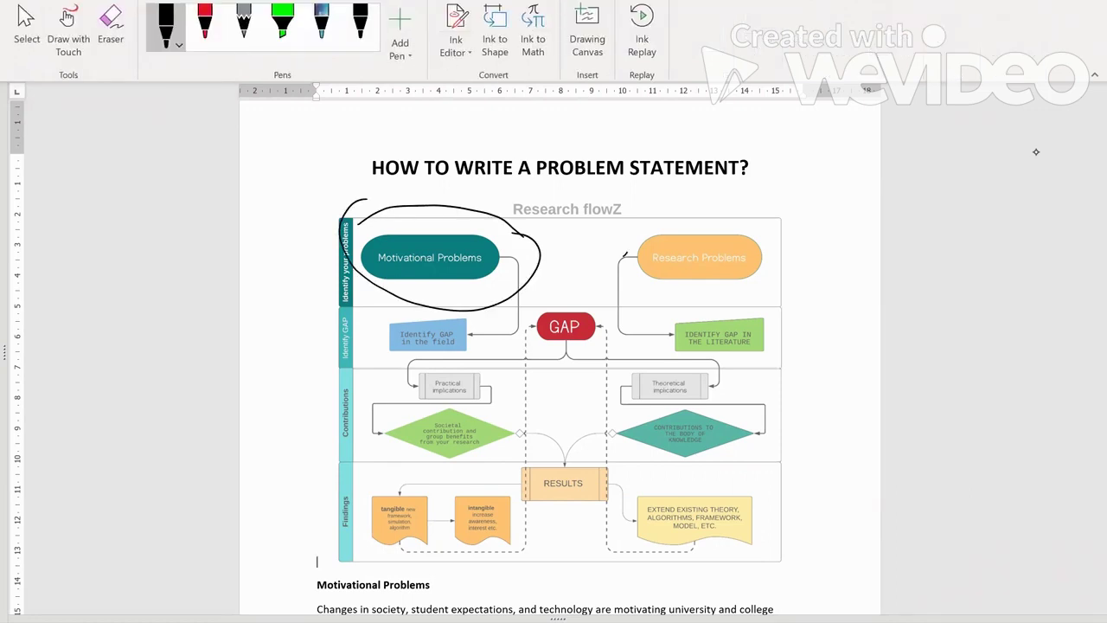
mouse_move(626, 254)
left_mouse_down()
mouse_move(782, 259)
mouse_move(607, 257)
left_mouse_up()
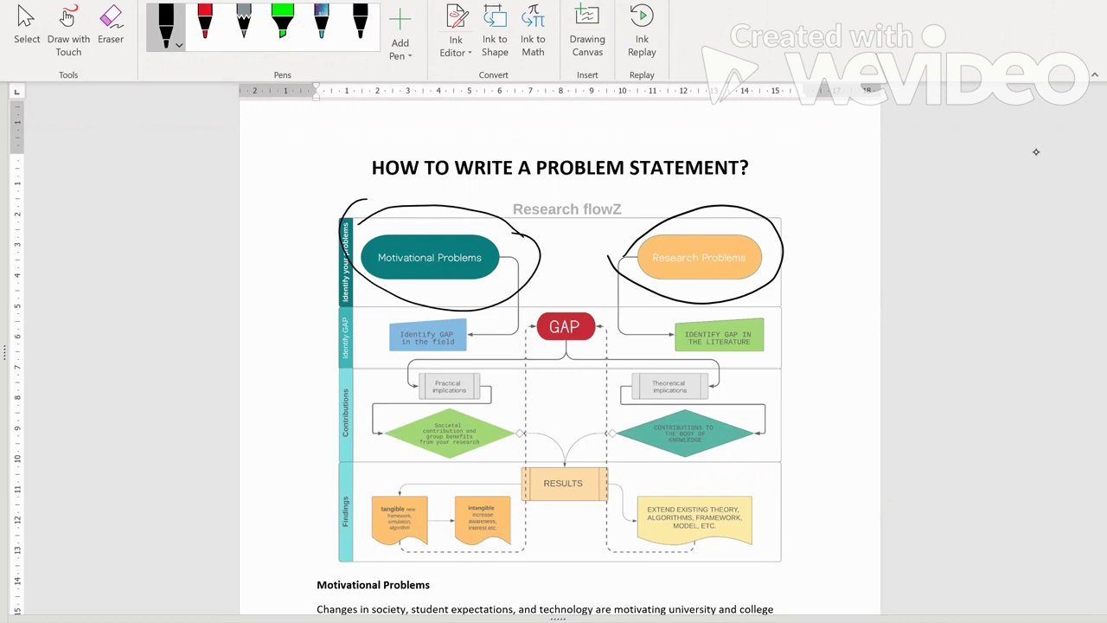
mouse_move(366, 199)
left_mouse_down()
mouse_move(322, 242)
mouse_move(333, 315)
mouse_move(363, 269)
left_mouse_up()
mouse_move(253, 239)
left_mouse_down()
mouse_move(260, 277)
mouse_move(227, 275)
mouse_move(280, 250)
left_mouse_up()
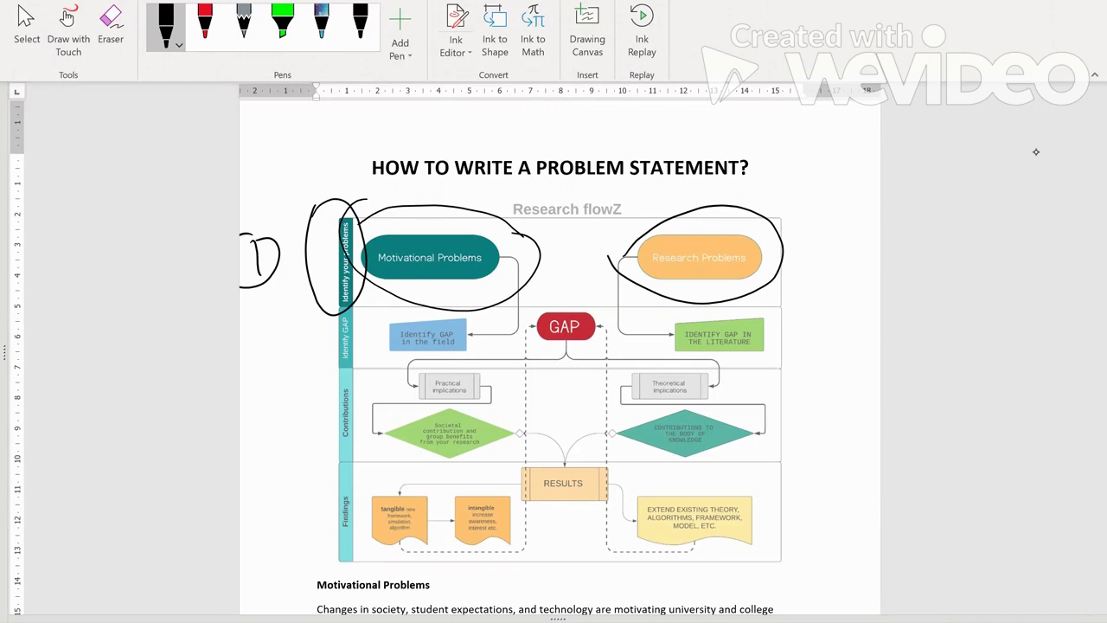
scroll(1035, 151, "up", 1)
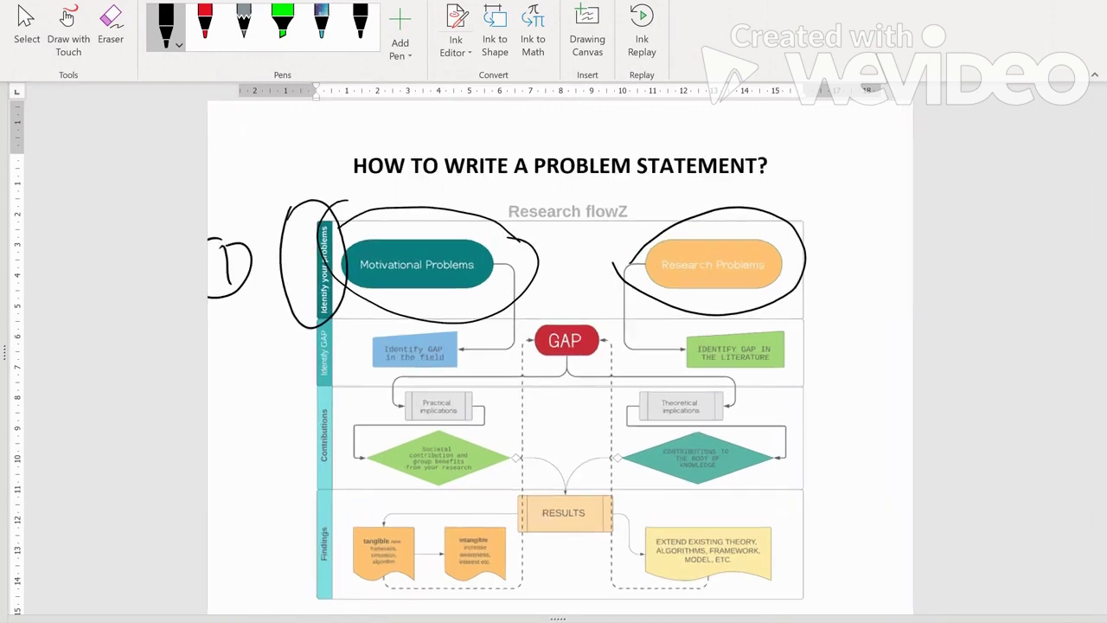
scroll(1023, 391, "up", 1)
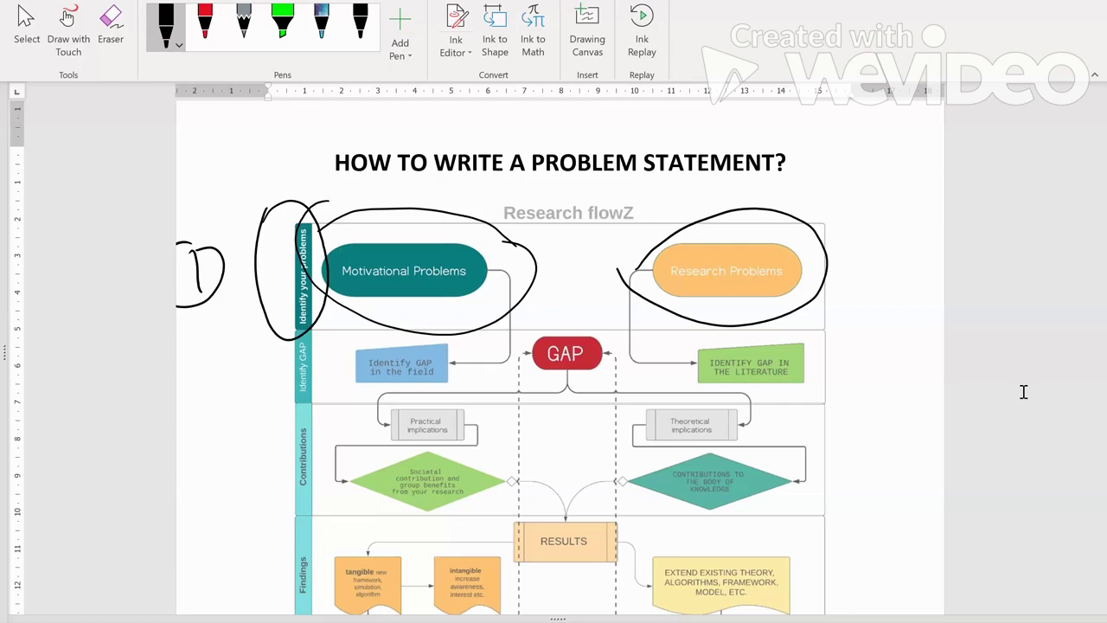
- Handwrite 'VS' between the problem ovals and circle both Identify GAP boxes in ink
mouse_move(548, 271)
left_mouse_down()
mouse_move(588, 290)
mouse_move(574, 307)
left_mouse_up()
mouse_move(355, 346)
left_mouse_down()
mouse_move(368, 341)
mouse_move(457, 381)
mouse_move(333, 346)
mouse_move(354, 328)
left_mouse_up()
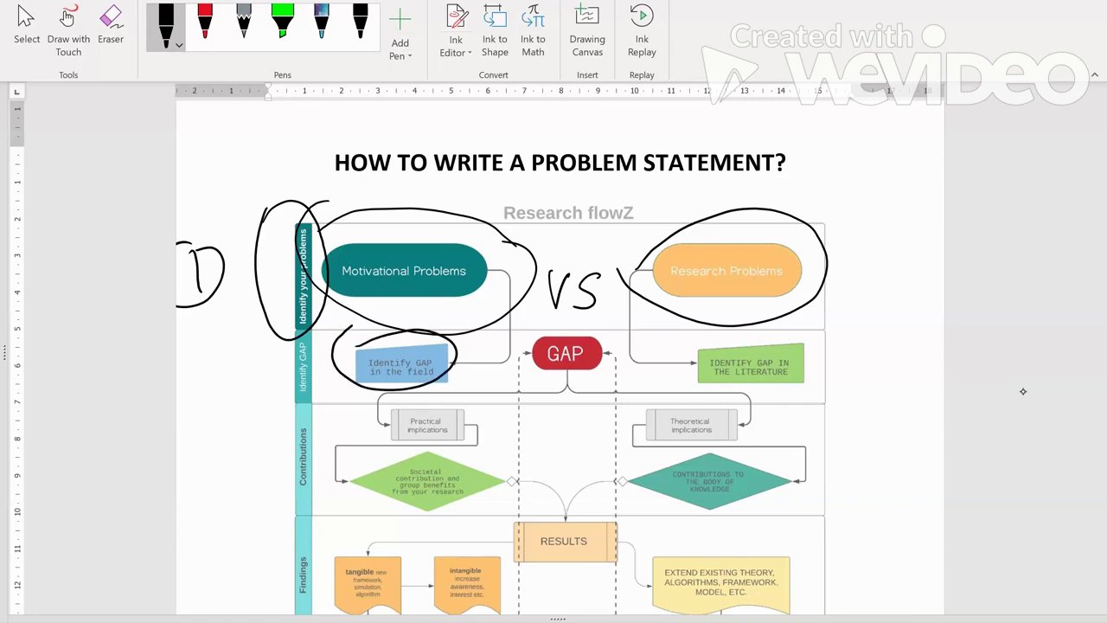
mouse_move(683, 334)
left_mouse_down()
mouse_move(761, 403)
mouse_move(688, 342)
left_mouse_up()
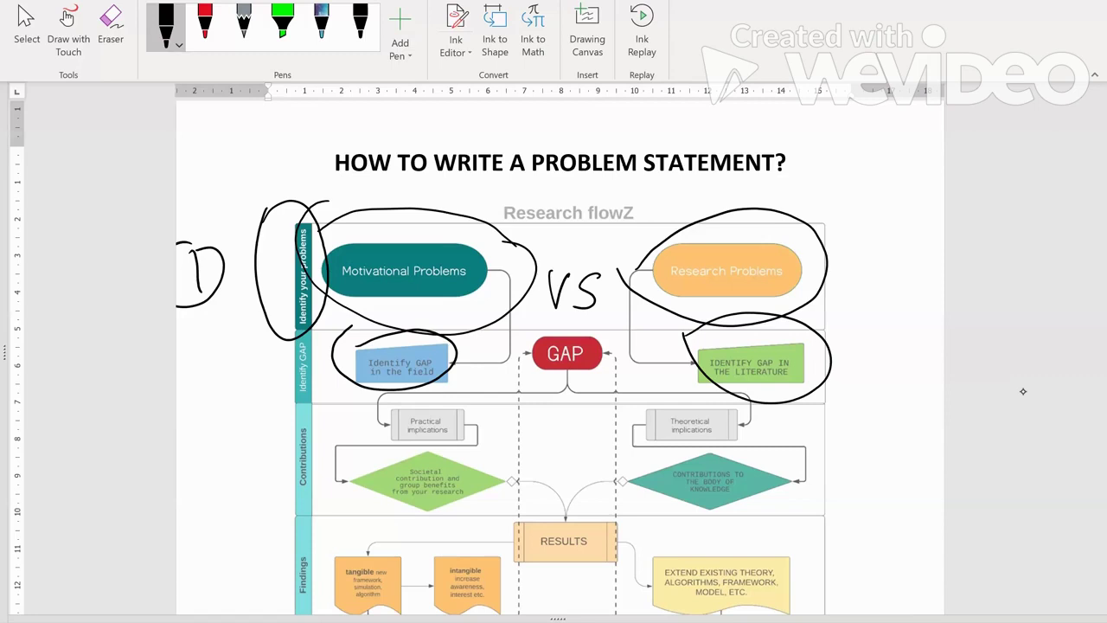
- Tick both gap boxes and draw a line framing the GAP row
left_click_drag(467, 370, 490, 354)
left_click_drag(839, 372, 869, 349)
mouse_move(924, 415)
left_mouse_down()
mouse_move(631, 397)
mouse_move(237, 419)
mouse_move(255, 329)
mouse_move(311, 195)
mouse_move(903, 199)
mouse_move(899, 405)
left_mouse_up()
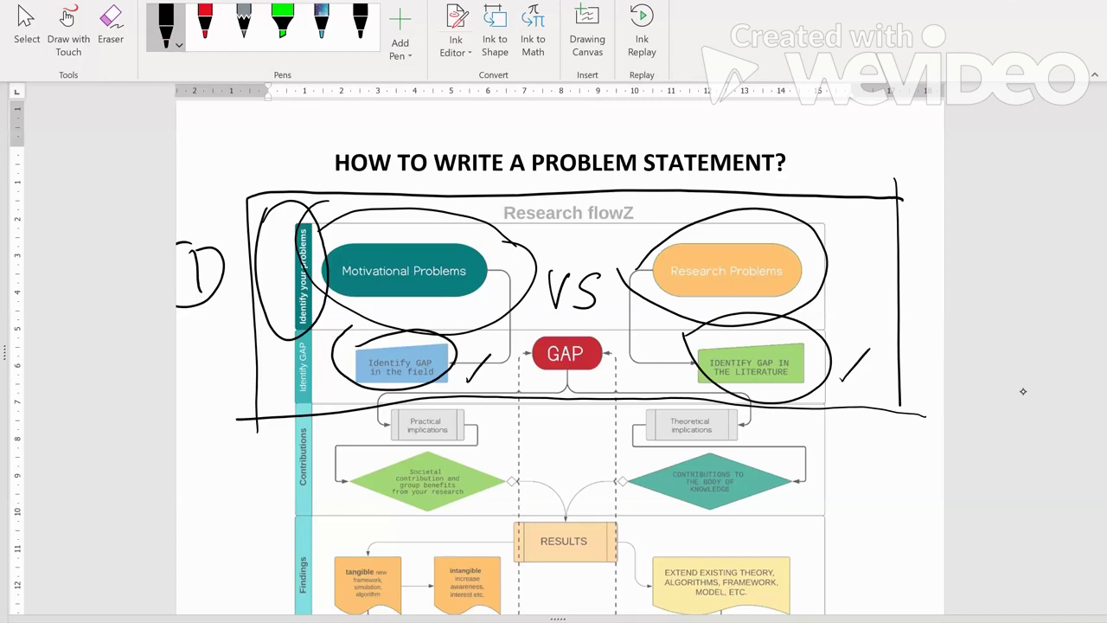
- Circle the Research flowZ title, write 'B.o.K' beside Research Problems, and write and underline 'FIELD' on the left
mouse_move(502, 212)
left_mouse_down()
mouse_move(524, 188)
mouse_move(553, 251)
mouse_move(505, 197)
left_mouse_up()
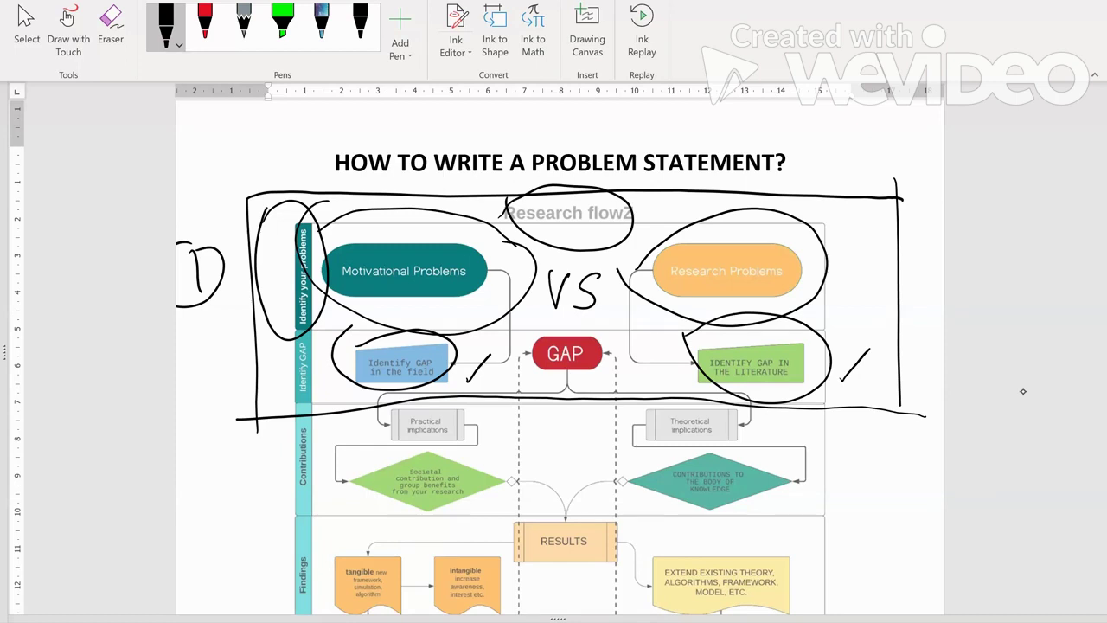
mouse_move(844, 248)
left_mouse_down()
mouse_move(843, 289)
mouse_move(872, 271)
mouse_move(934, 283)
left_mouse_up()
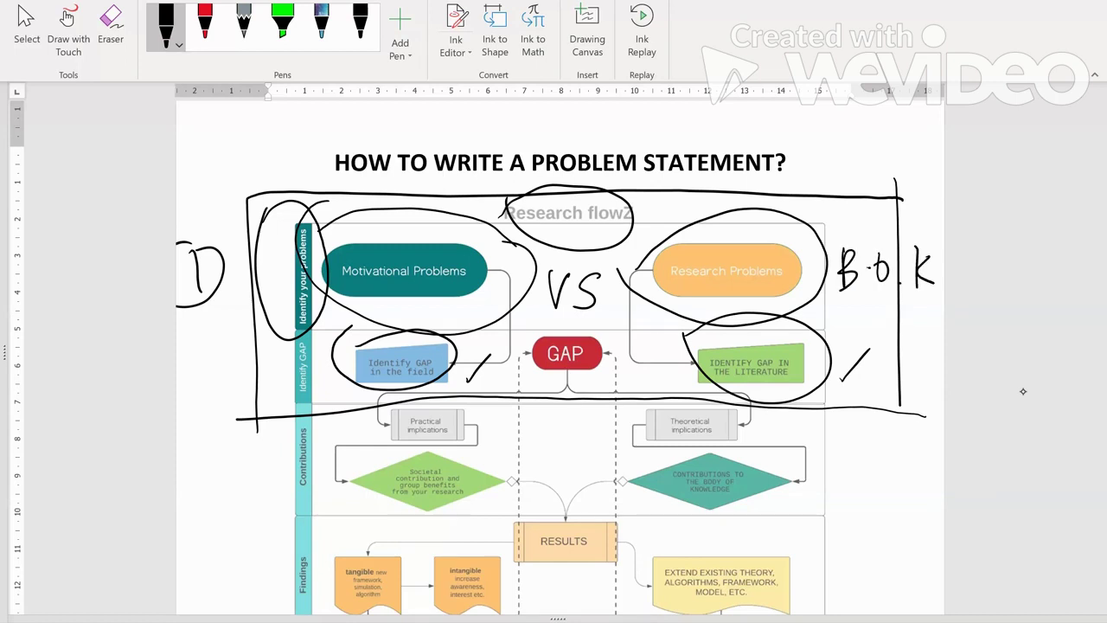
left_click_drag(181, 333, 213, 333)
mouse_move(194, 336)
left_mouse_down()
mouse_move(195, 373)
mouse_move(211, 349)
mouse_move(220, 373)
left_mouse_up()
mouse_move(242, 337)
left_mouse_down()
mouse_move(228, 340)
mouse_move(246, 367)
left_mouse_up()
left_click_drag(229, 351, 280, 363)
mouse_move(288, 341)
left_mouse_down()
mouse_move(288, 370)
mouse_move(275, 372)
left_mouse_up()
left_click_drag(186, 382, 306, 376)
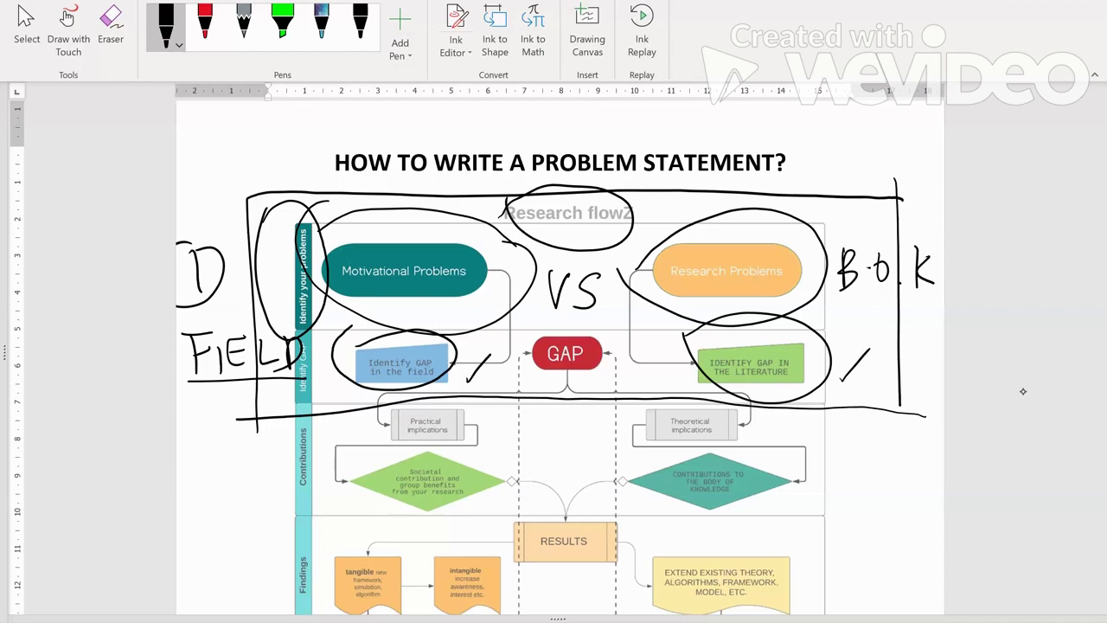
- Draw arrows from both gap boxes to GAP and trace a heavy box around the GAP shape
mouse_move(473, 394)
left_mouse_down()
mouse_move(535, 374)
mouse_move(518, 385)
left_mouse_up()
mouse_move(700, 392)
left_mouse_down()
mouse_move(617, 373)
mouse_move(642, 394)
left_mouse_up()
mouse_move(616, 339)
left_mouse_down()
mouse_move(616, 379)
mouse_move(525, 378)
mouse_move(543, 329)
mouse_move(632, 329)
mouse_move(613, 373)
mouse_move(510, 384)
mouse_move(524, 327)
mouse_move(619, 351)
mouse_move(617, 372)
left_mouse_up()
left_click_drag(525, 327, 548, 327)
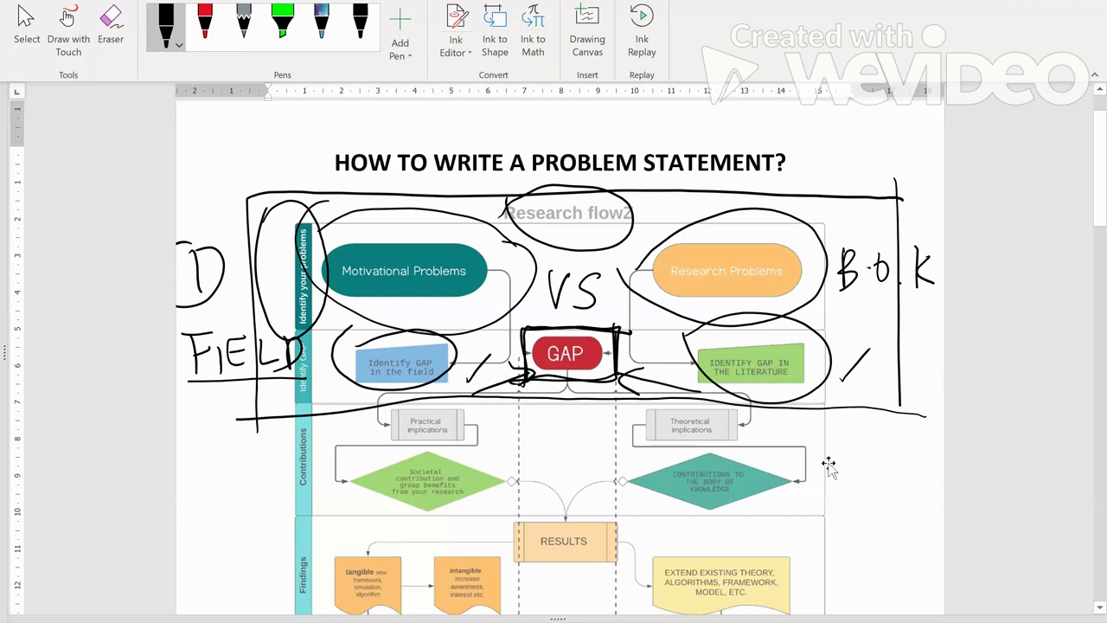
- Scroll to the body text and ink-circle the 'Motivational Problems' and 'Research Problems' headings
scroll(826, 462, "down", 5)
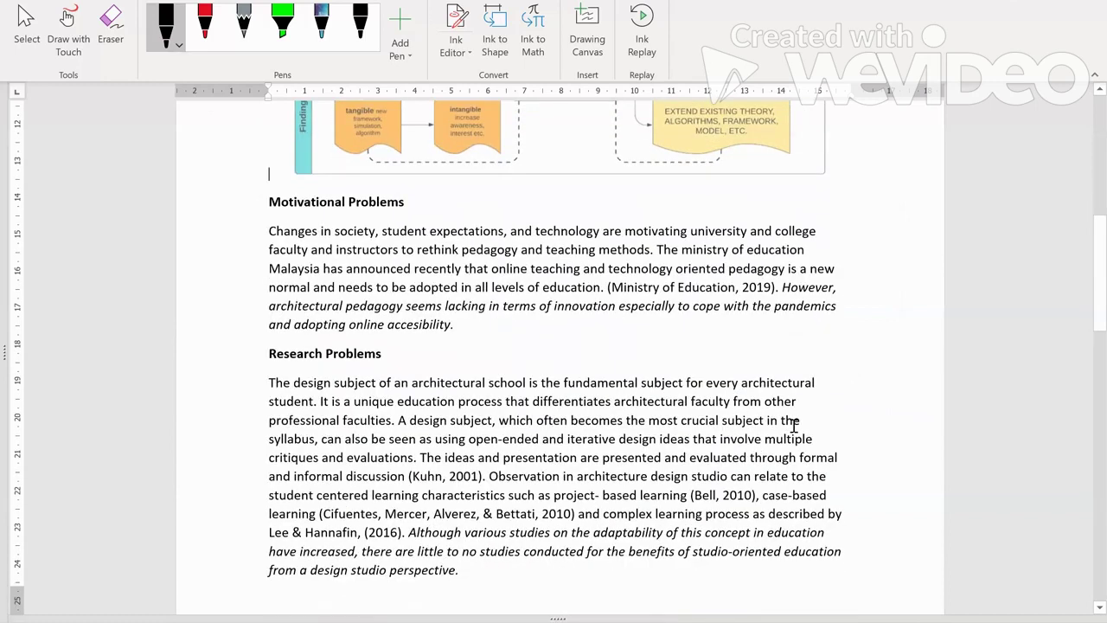
mouse_move(246, 197)
left_mouse_down()
mouse_move(424, 207)
mouse_move(277, 227)
mouse_move(232, 184)
left_mouse_up()
mouse_move(247, 361)
left_mouse_down()
mouse_move(332, 331)
mouse_move(325, 371)
mouse_move(245, 350)
left_mouse_up()
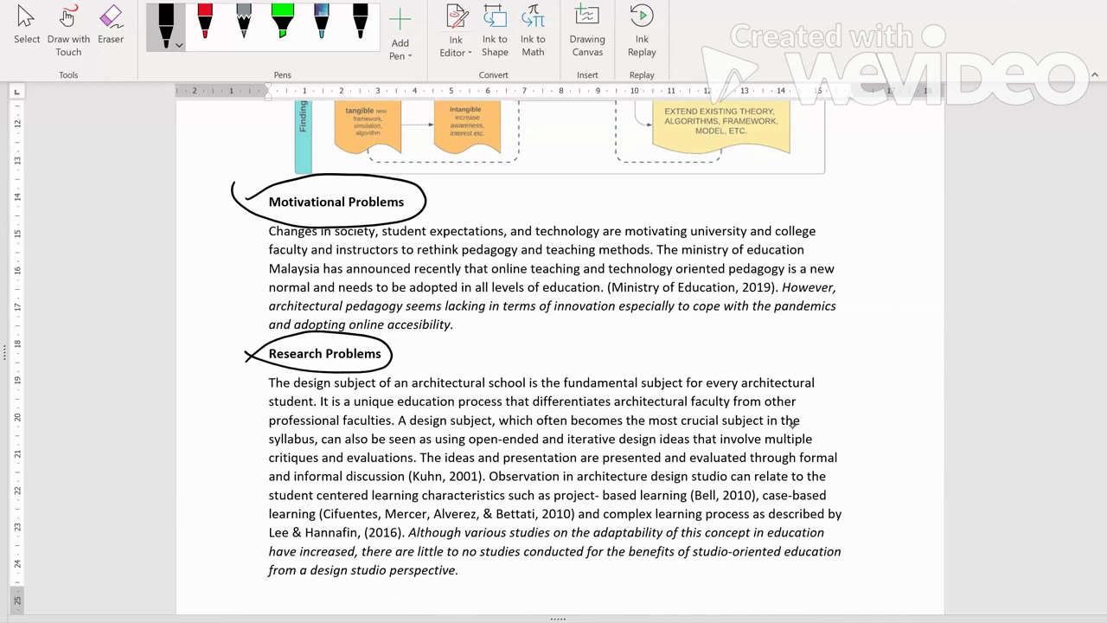
- Ink a box around the italic 'However, architectural pedagogy…' sentence and handwrite 'GAP' beside it
mouse_move(775, 304)
left_mouse_down()
mouse_move(778, 271)
mouse_move(851, 295)
mouse_move(779, 337)
mouse_move(302, 348)
mouse_move(253, 308)
mouse_move(624, 299)
mouse_move(753, 311)
mouse_move(778, 298)
left_mouse_up()
mouse_move(851, 308)
left_mouse_down()
mouse_move(899, 309)
mouse_move(908, 297)
mouse_move(918, 328)
mouse_move(919, 318)
left_mouse_up()
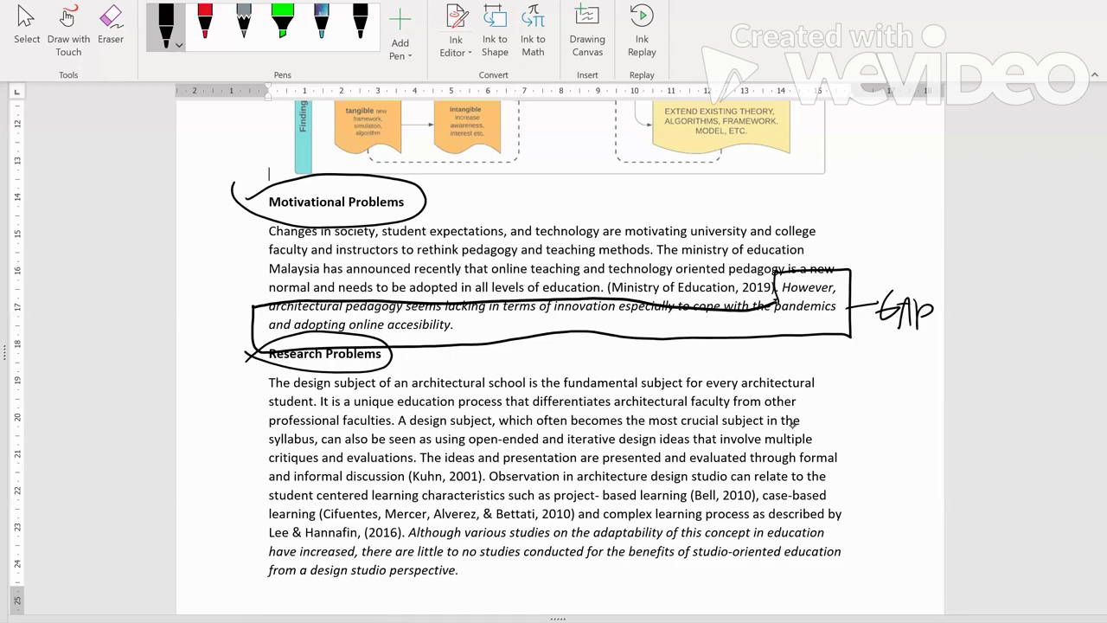
- Box the italic 'Although various studies…' sentence in ink and handwrite 'GAP' beside it
mouse_move(405, 525)
left_mouse_down()
mouse_move(403, 548)
mouse_move(339, 551)
mouse_move(269, 574)
mouse_move(412, 582)
left_mouse_up()
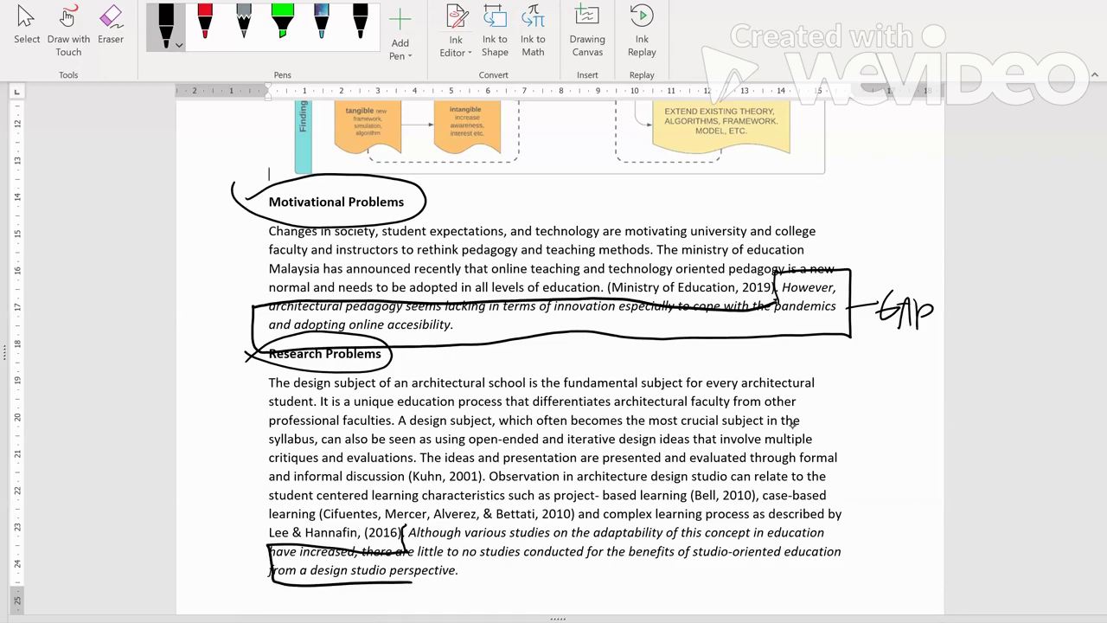
left_click_drag(401, 524, 542, 517)
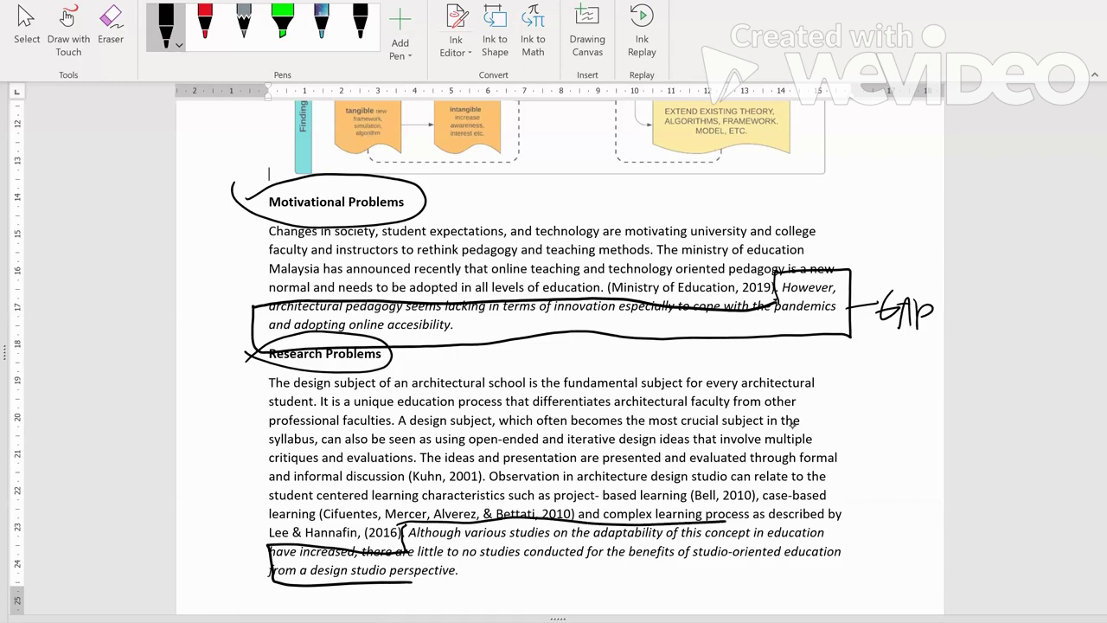
mouse_move(774, 518)
left_mouse_down()
mouse_move(868, 577)
mouse_move(557, 571)
mouse_move(403, 581)
left_mouse_up()
left_click_drag(838, 550, 879, 548)
mouse_move(900, 531)
left_mouse_down()
mouse_move(888, 554)
mouse_move(899, 558)
left_mouse_up()
mouse_move(902, 569)
left_mouse_down()
mouse_move(910, 543)
mouse_move(917, 567)
left_mouse_up()
left_click_drag(901, 554, 933, 558)
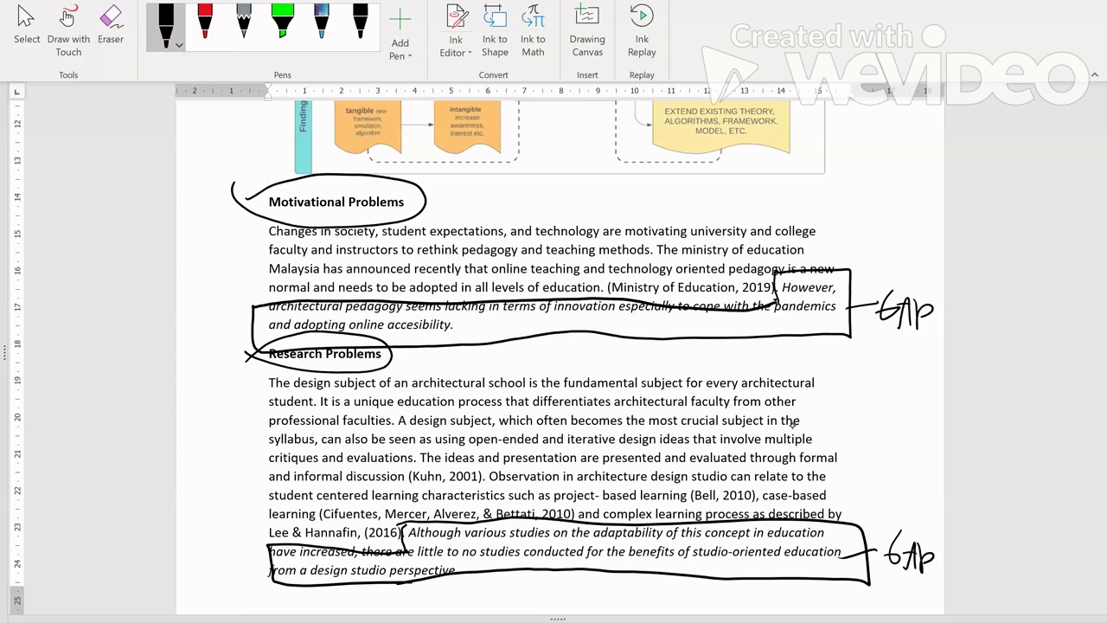
- Link the two GAP notes with a double-headed ink arrow in the right margin
left_click_drag(907, 510, 901, 358)
mouse_move(915, 373)
left_mouse_down()
mouse_move(904, 350)
mouse_move(880, 378)
left_mouse_up()
mouse_move(884, 491)
left_mouse_down()
mouse_move(917, 495)
mouse_move(913, 516)
left_mouse_up()
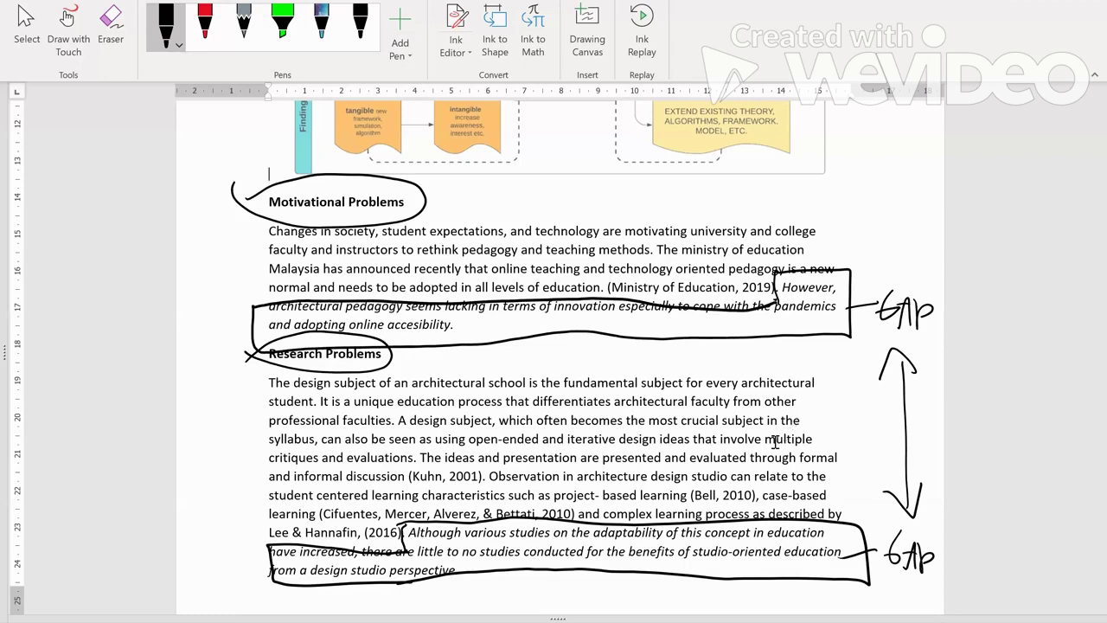
- Draw a long ink line from the flowchart's GAP shape down the right margin toward the GAP notes
scroll(776, 442, "up", 6)
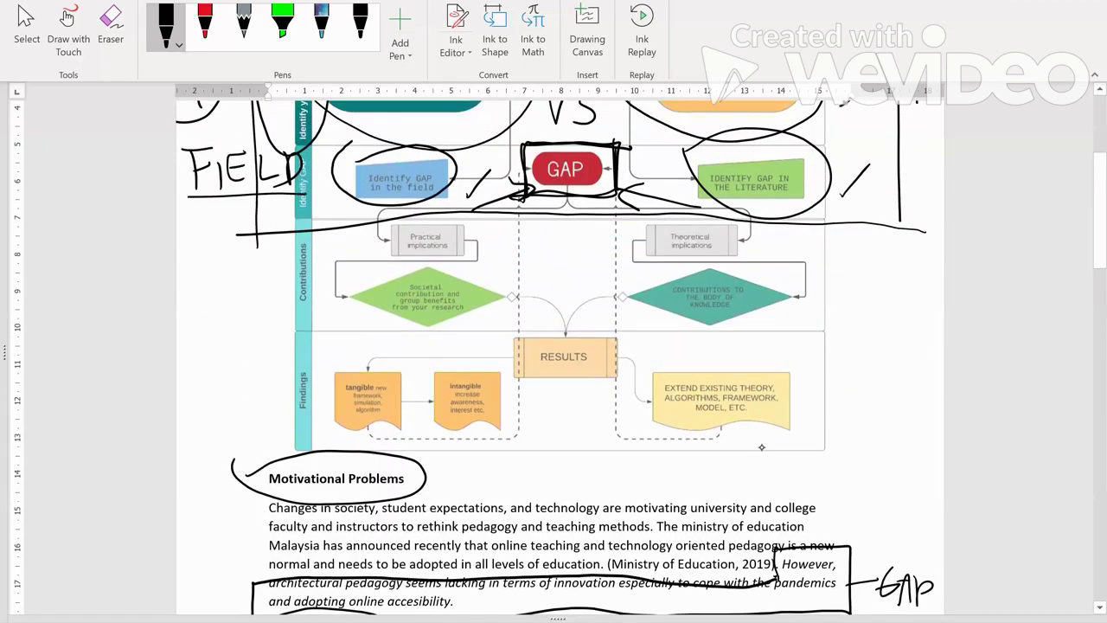
mouse_move(894, 531)
left_mouse_down()
mouse_move(899, 447)
mouse_move(782, 204)
mouse_move(617, 177)
left_mouse_up()
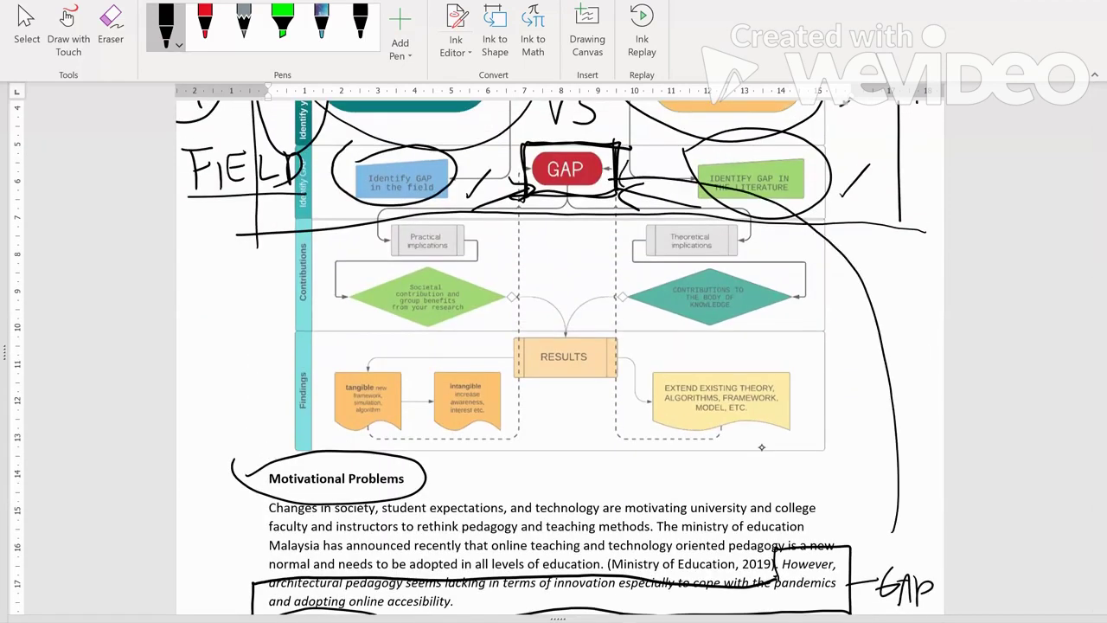
scroll(733, 471, "down", 4)
scroll(734, 471, "down", 2)
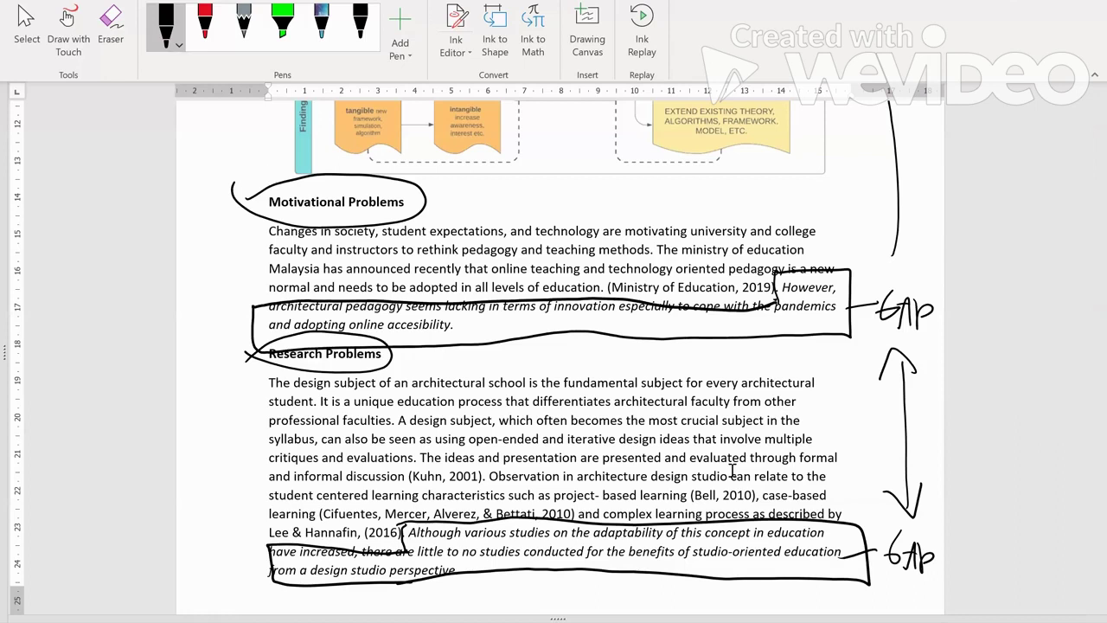
- Ink-circle 'innovation', 'project- based learning' and 'studio-oriented education' in the problem paragraphs
mouse_move(562, 277)
left_mouse_down()
mouse_move(597, 275)
mouse_move(549, 319)
mouse_move(583, 275)
left_mouse_up()
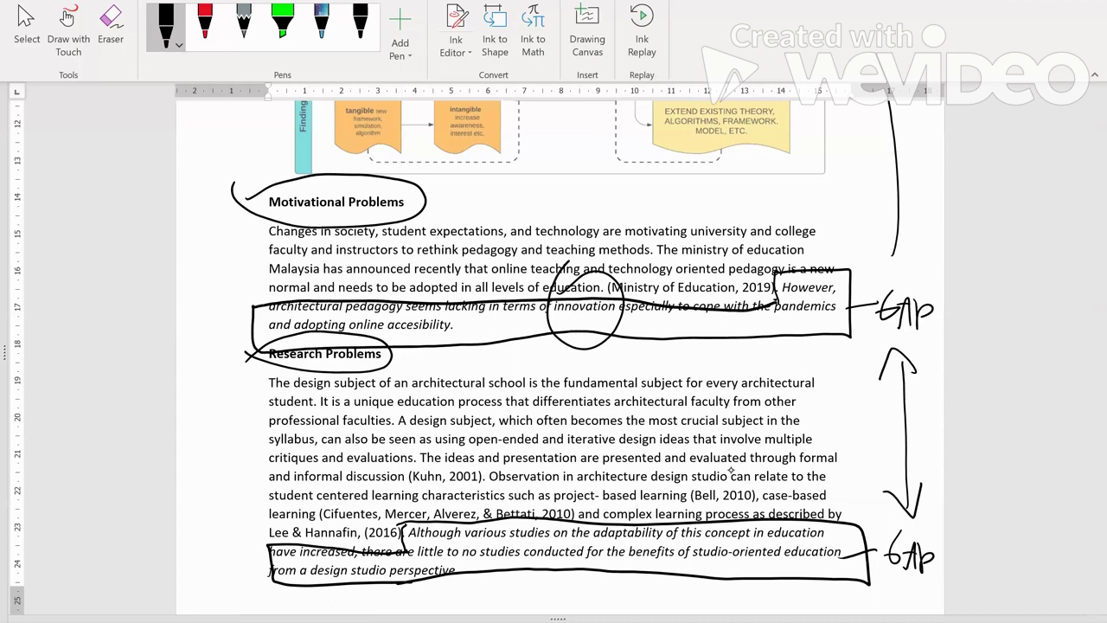
mouse_move(605, 497)
left_mouse_down()
mouse_move(661, 521)
mouse_move(595, 529)
mouse_move(613, 478)
left_mouse_up()
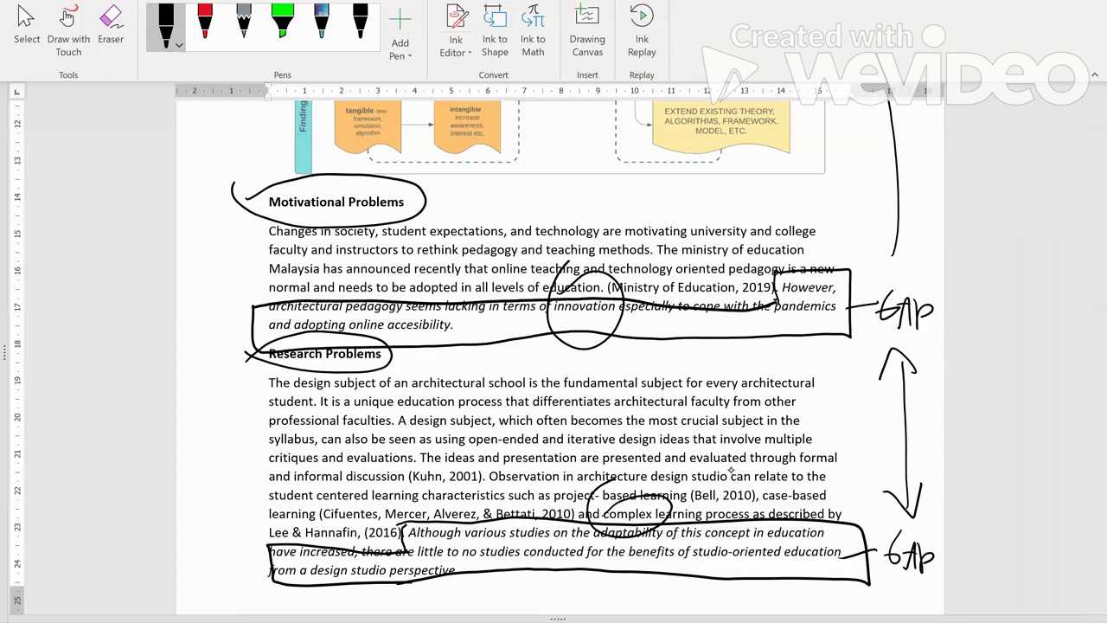
mouse_move(704, 543)
left_mouse_down()
mouse_move(853, 554)
mouse_move(802, 509)
left_mouse_up()
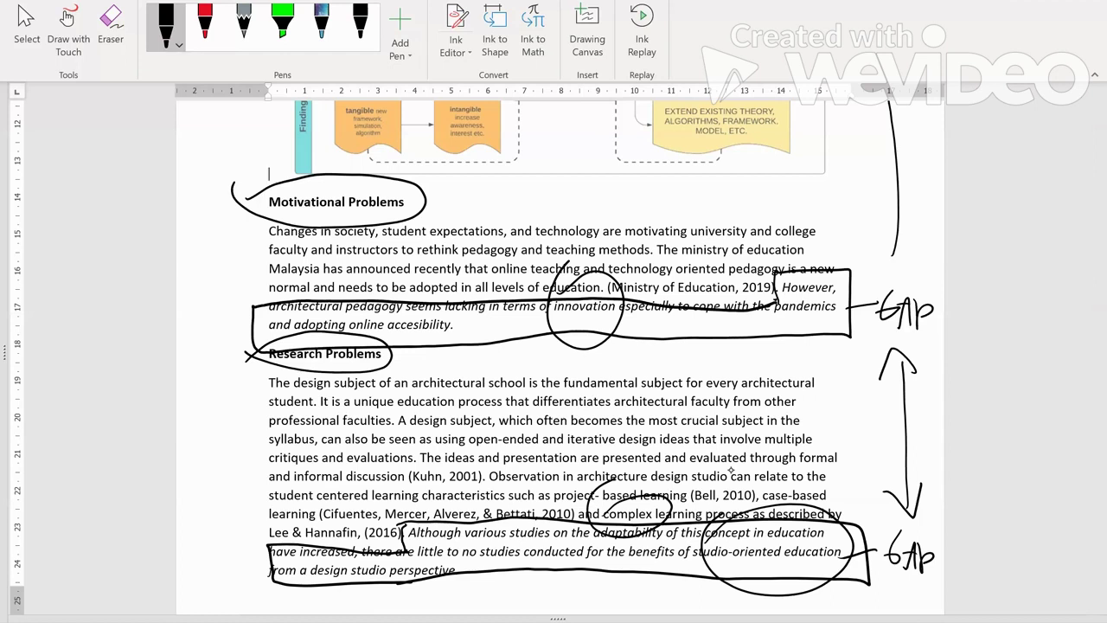
- Circle the flowchart's red GAP shape repeatedly in ink and add arrow marks around it
scroll(718, 476, "up", 6)
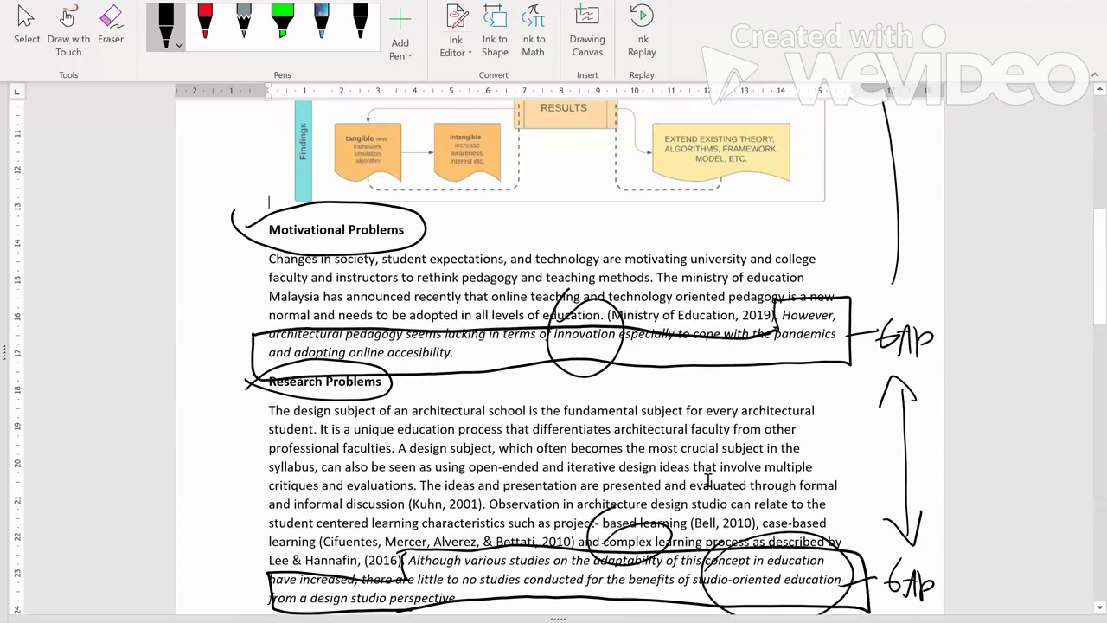
mouse_move(523, 140)
left_mouse_down()
mouse_move(535, 120)
mouse_move(631, 197)
mouse_move(514, 129)
mouse_move(596, 111)
left_mouse_up()
left_click_drag(639, 242, 497, 112)
scroll(706, 479, "up", 3)
mouse_move(728, 241)
left_mouse_down()
mouse_move(660, 305)
mouse_move(683, 313)
left_mouse_up()
left_click_drag(412, 252, 503, 317)
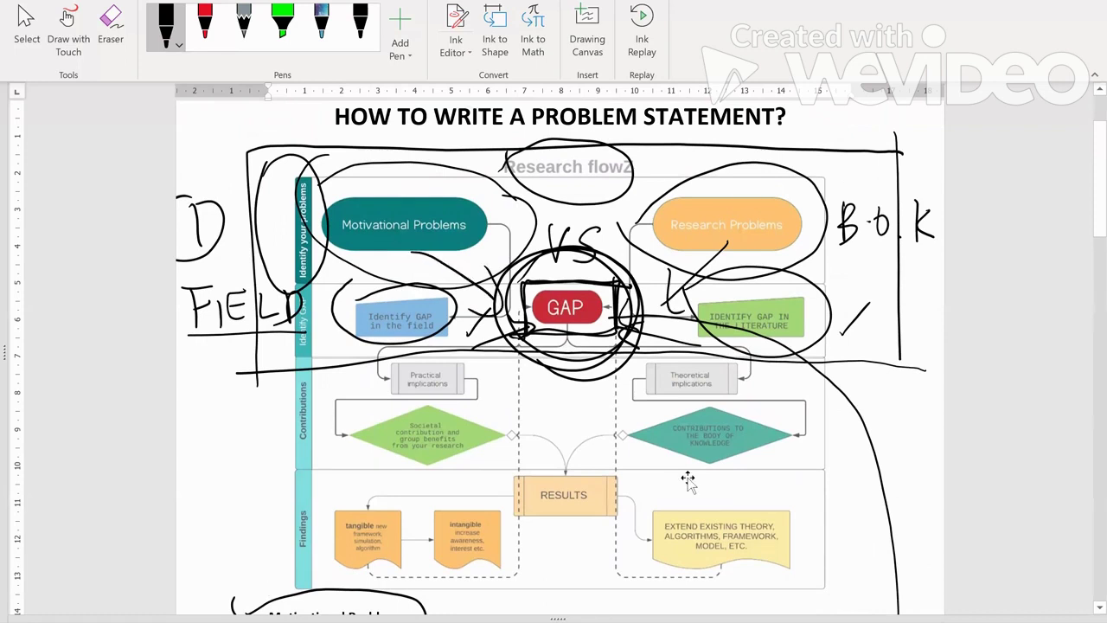
- Scroll down until the blank second page is in view
scroll(707, 479, "down", 7)
scroll(688, 478, "down", 5)
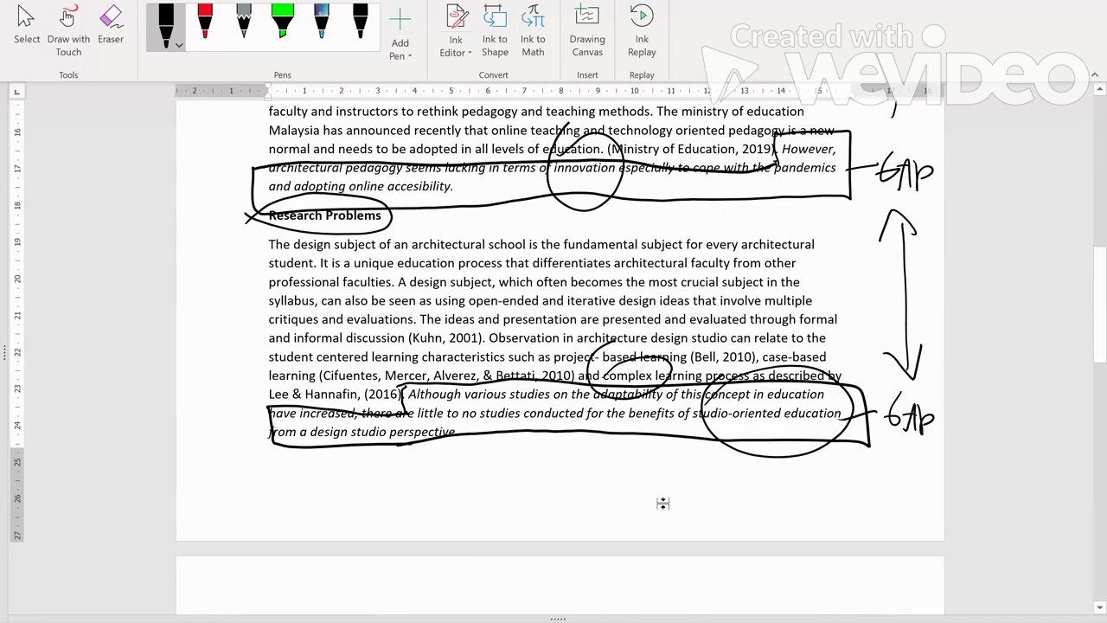
scroll(660, 502, "down", 3)
- On page 2, type the heading 'P.O.D (Point of Departure)' and the 'Therefore, this research will produce…technology oriented pedagogy' sentence
left_click(430, 489)
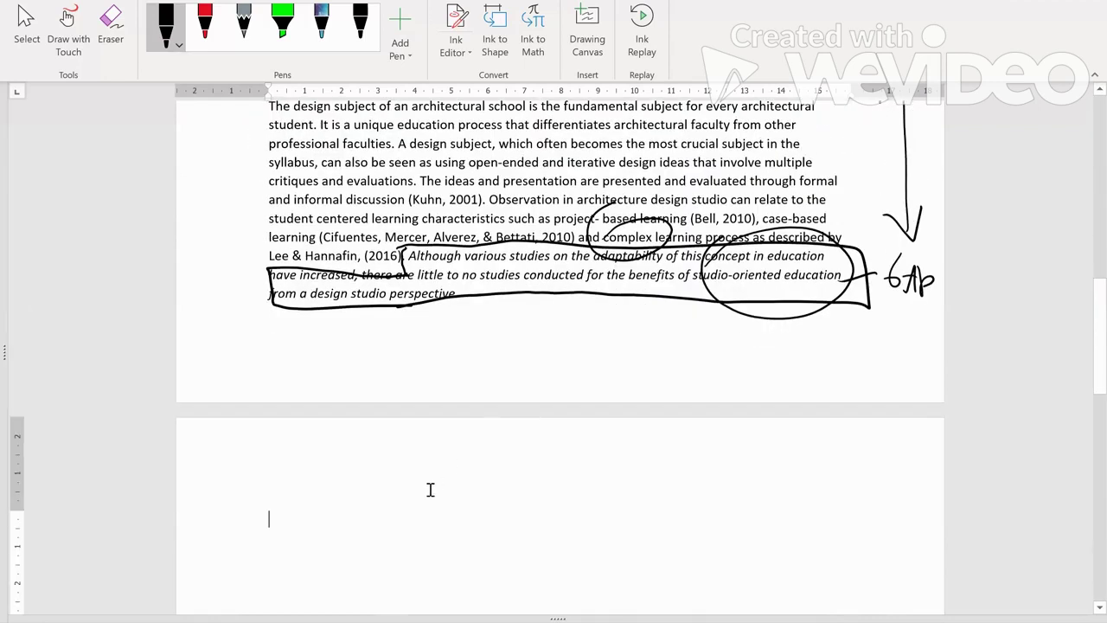
type("P.O.D")
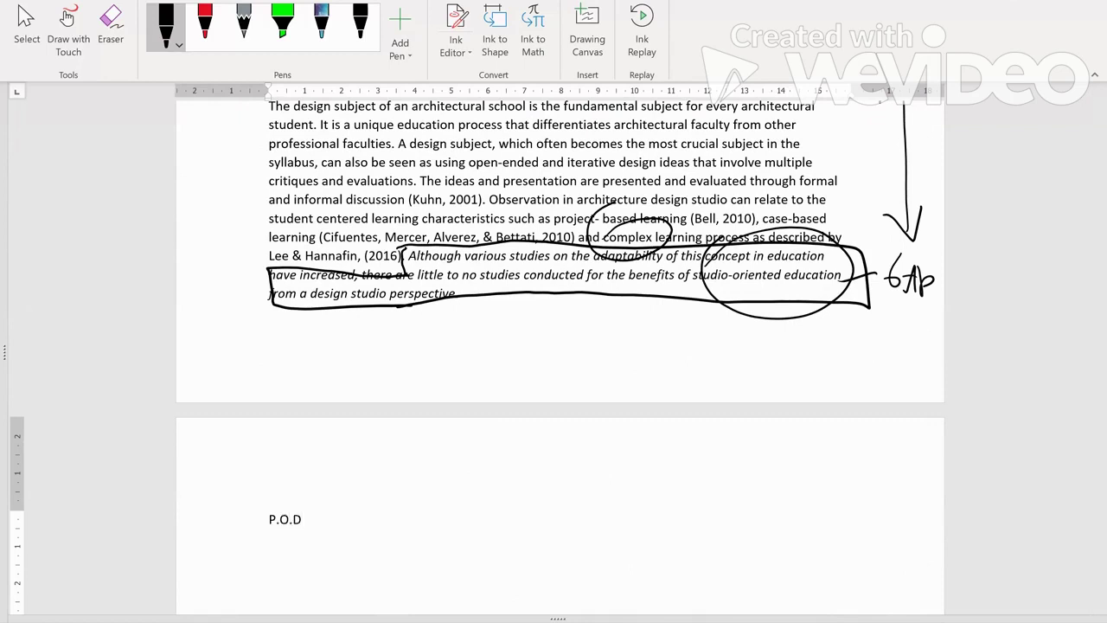
type(" (Point of Departure)")
type("There")
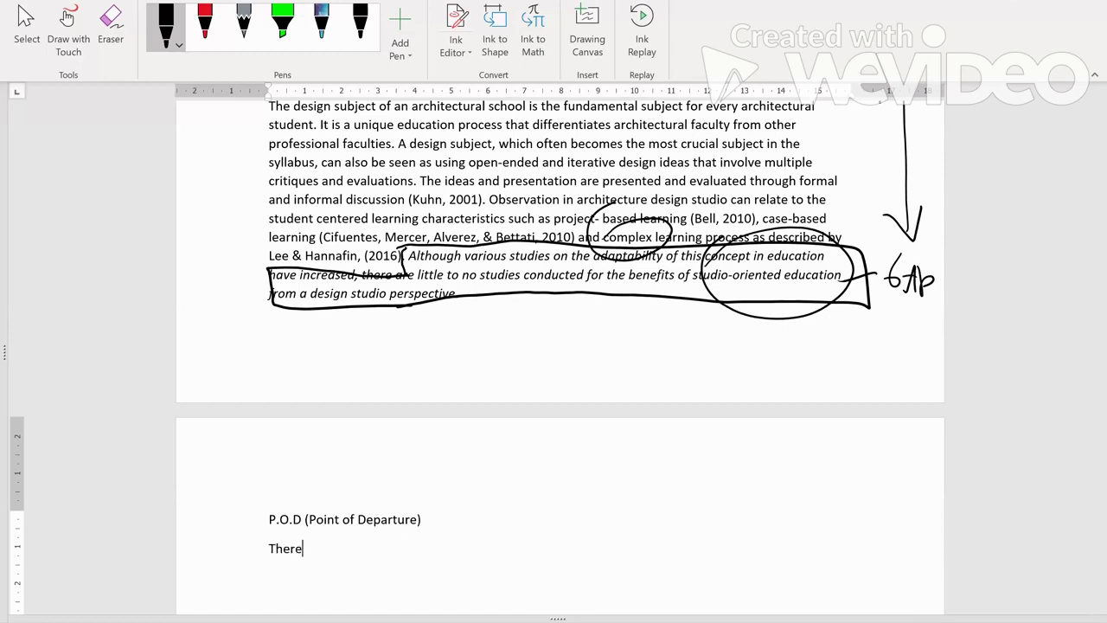
type("fore, this research ")
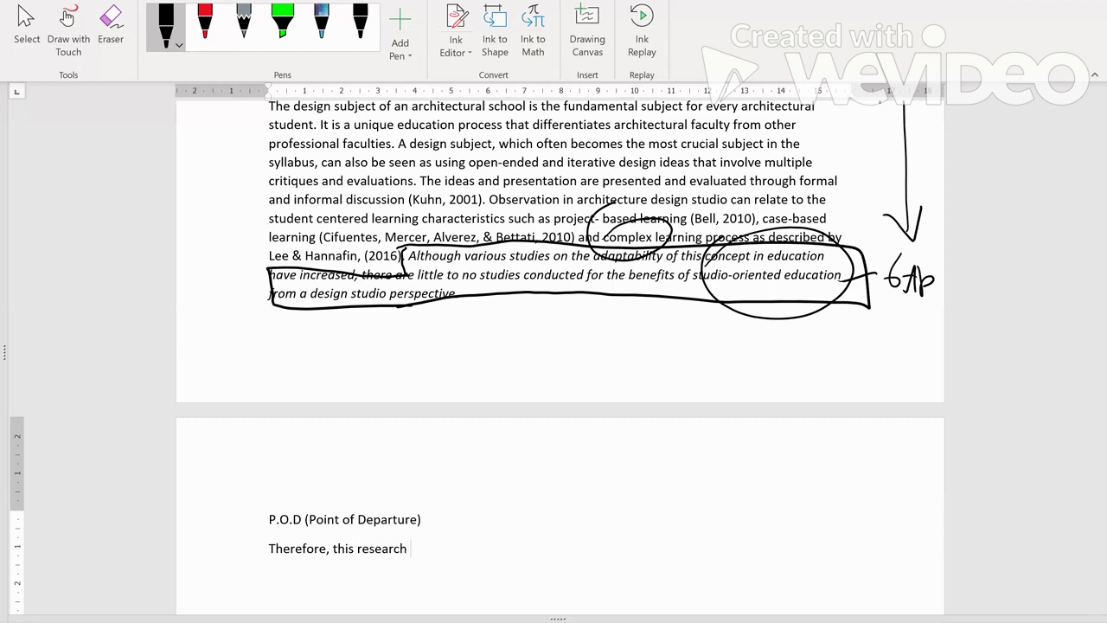
type("will produce a new")
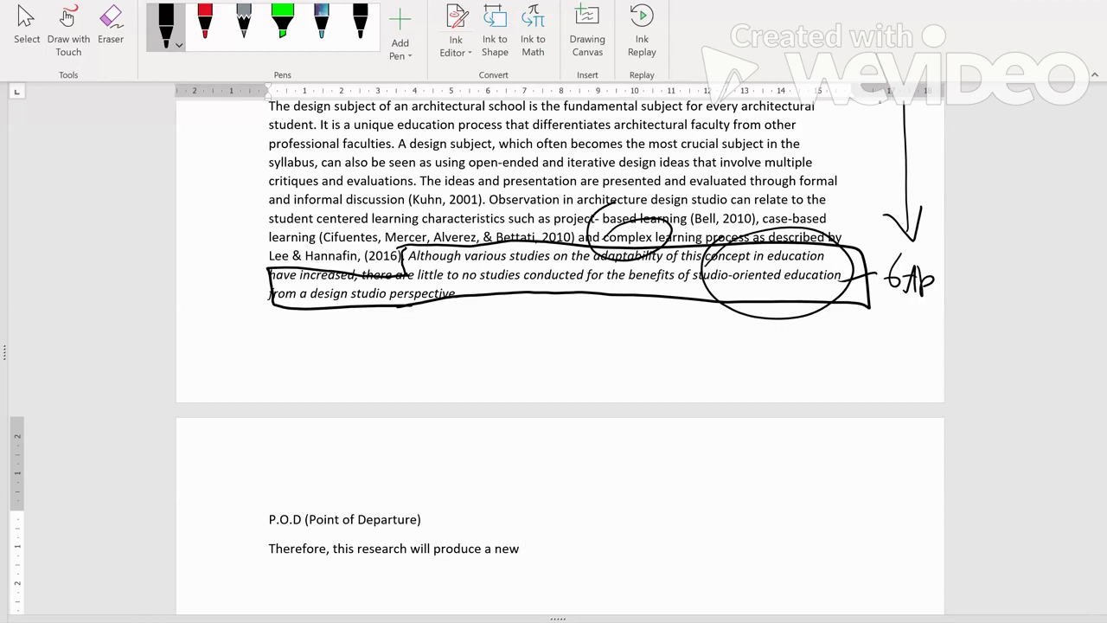
type(" methodology of studio ")
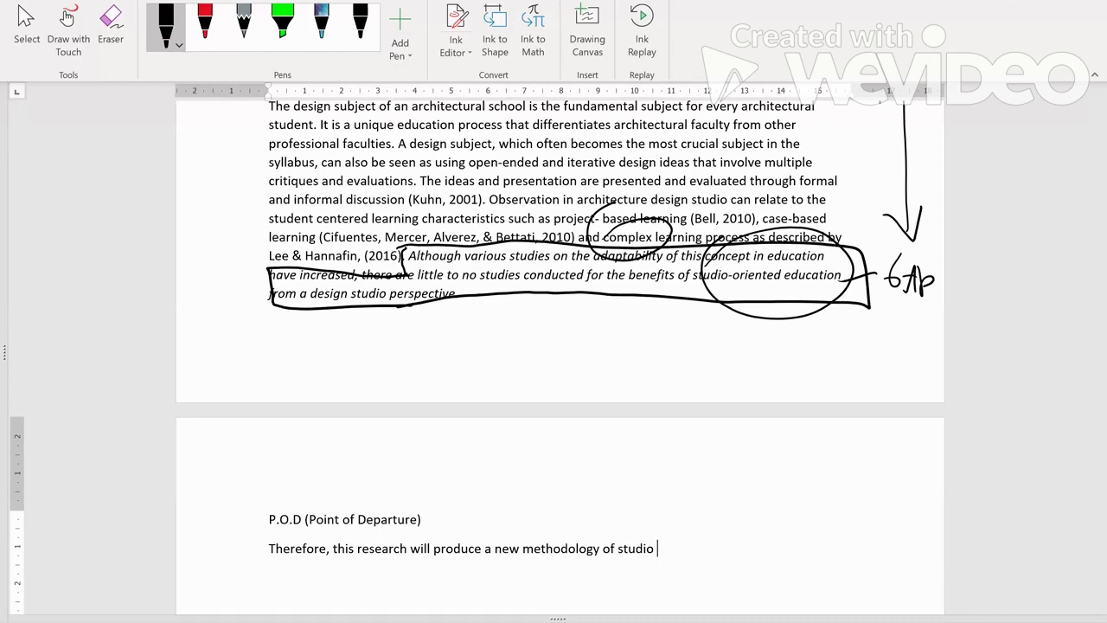
type("teaching and learning ")
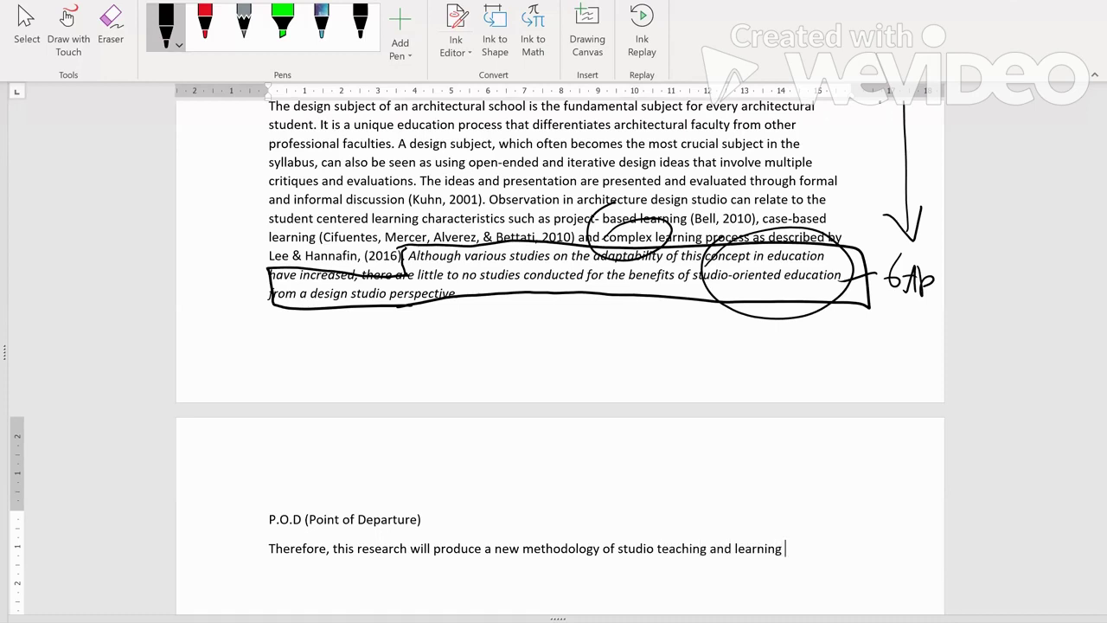
type("that emphasizes ")
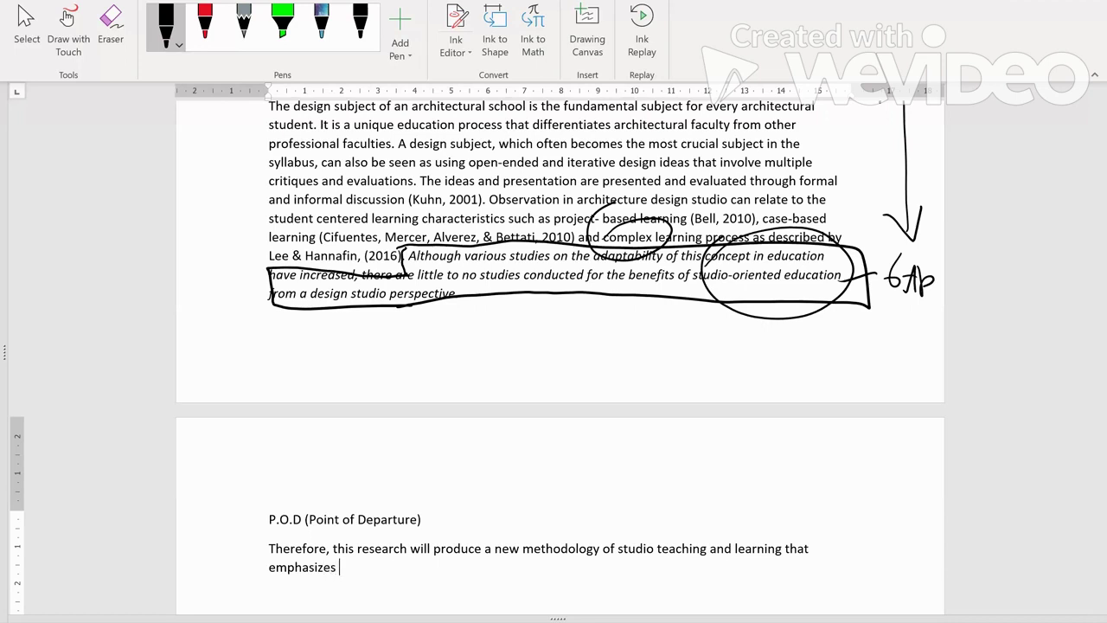
type("in online and")
scroll(494, 423, "up", 5)
scroll(564, 358, "down", 3)
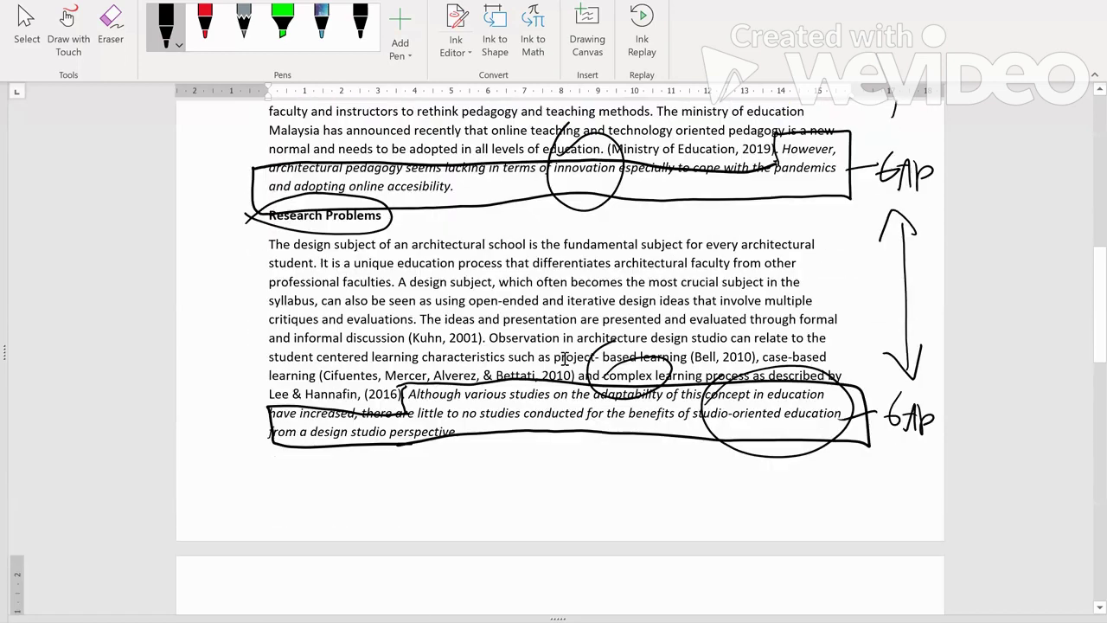
scroll(546, 358, "down", 5)
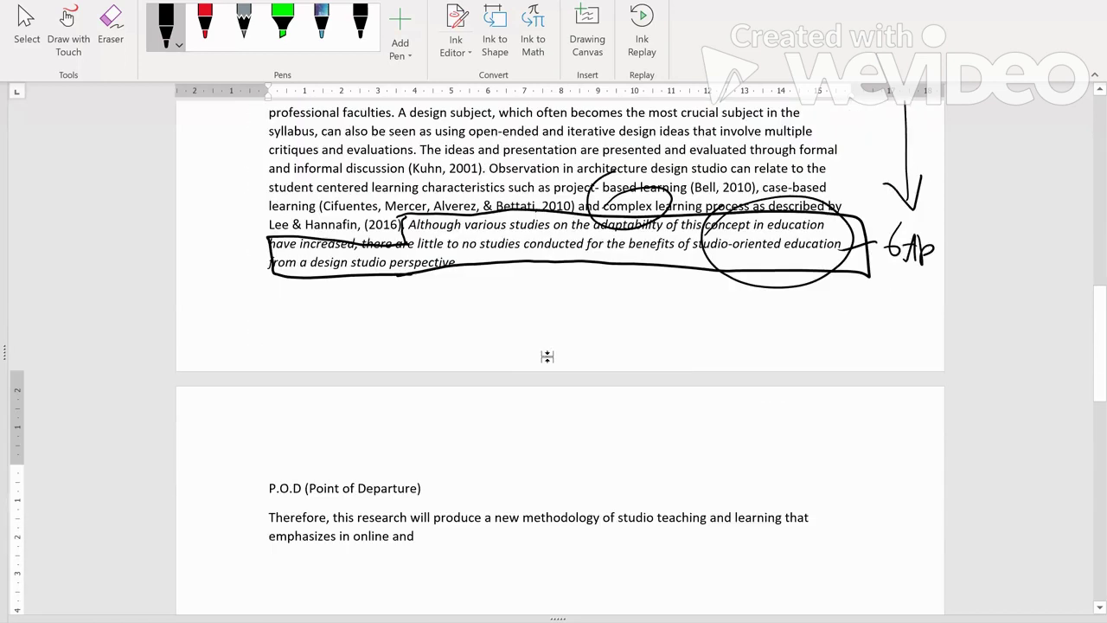
type("tec")
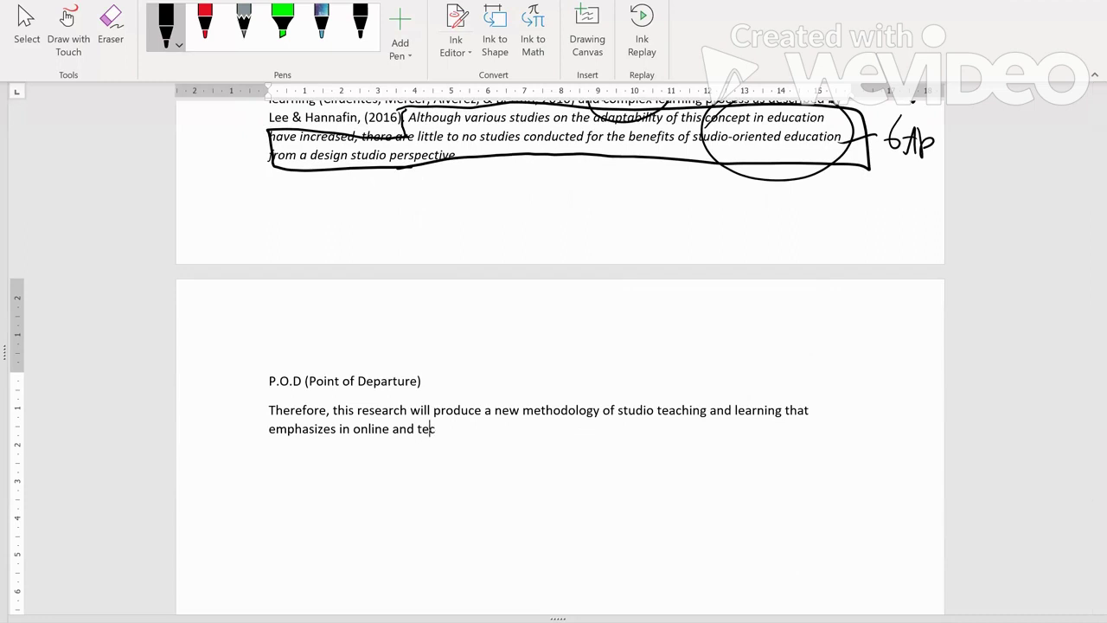
type("hnology oriented p")
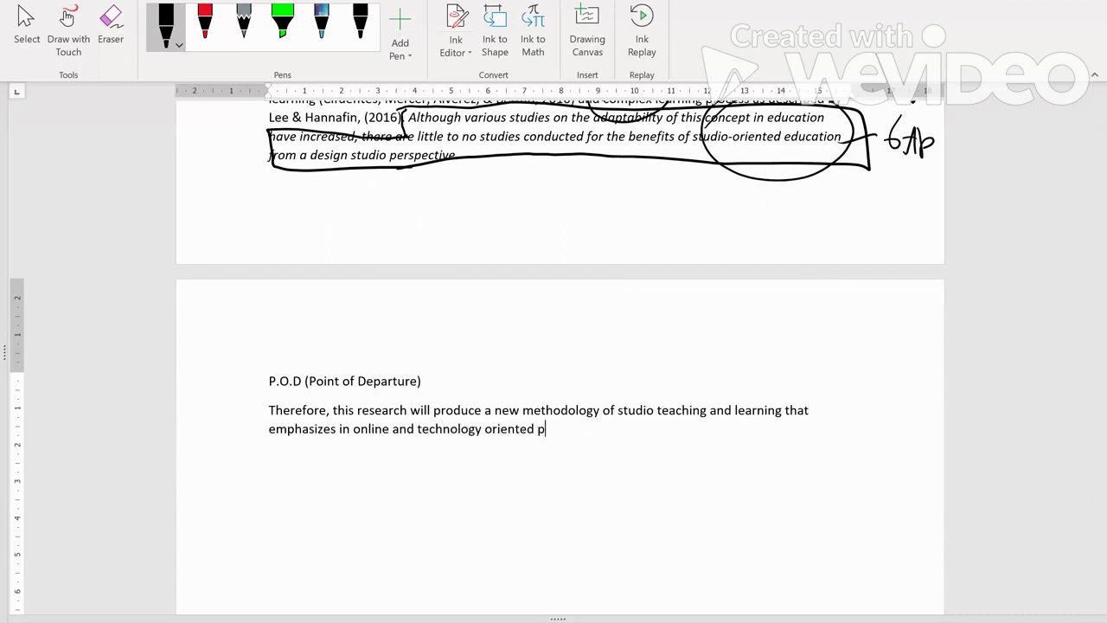
type("edagogy")
- Make the whole P.O.D objective sentence 16 pt, ending at '…technology oriented pedagogy'
left_click_drag(596, 427, 269, 412)
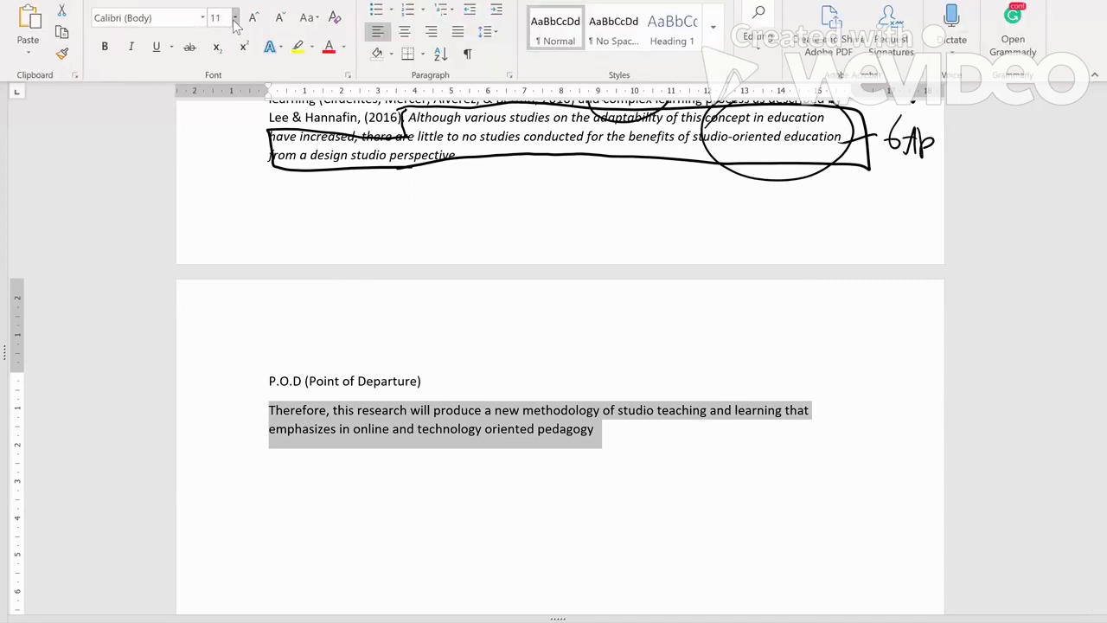
left_click(234, 17)
left_click(215, 123)
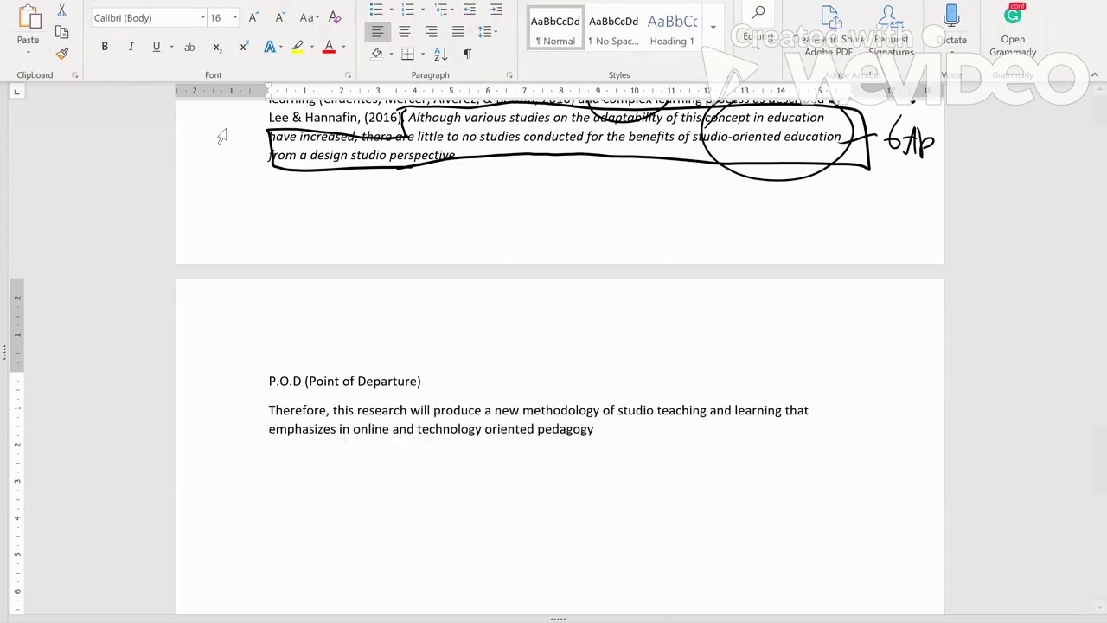
left_click(476, 472)
scroll(517, 458, "up", 5)
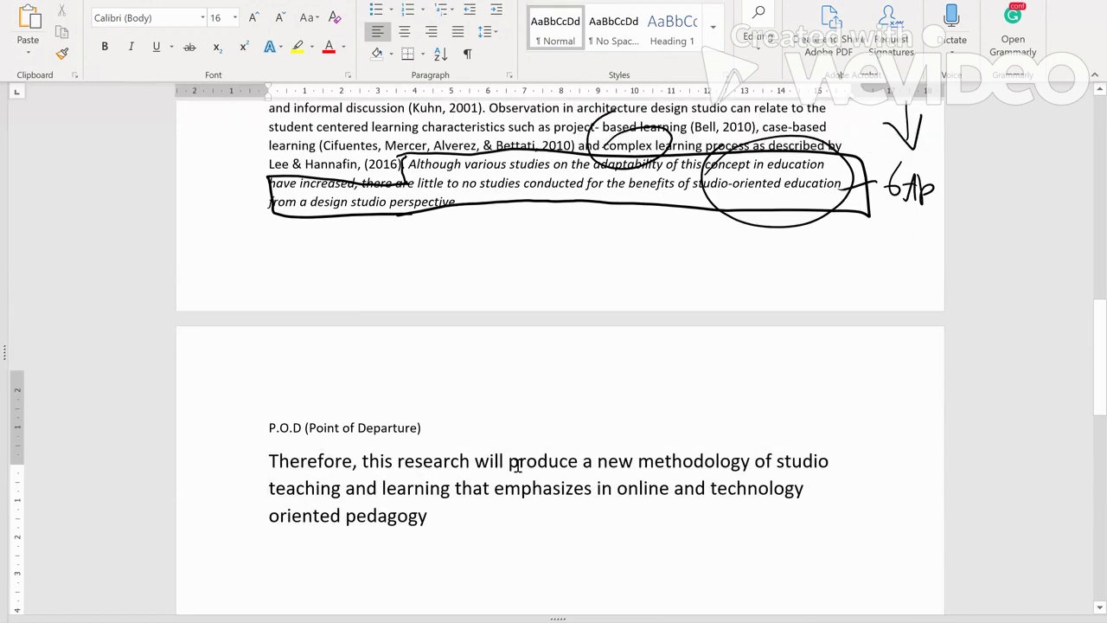
scroll(517, 466, "down", 6)
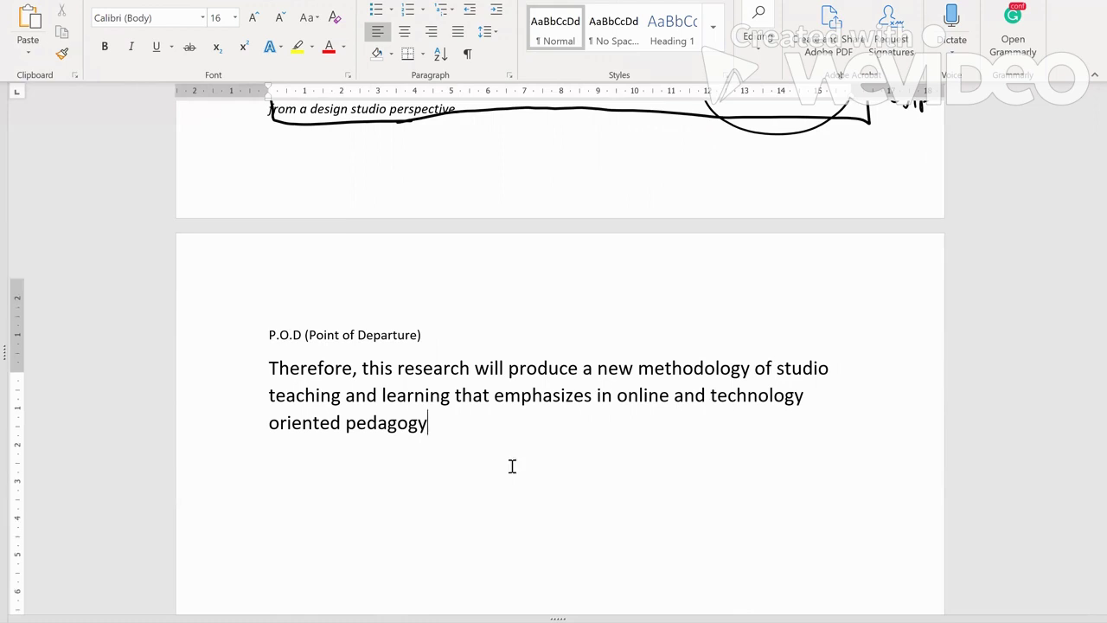
- Add a full stop after 'pedagogy' to end the P.O.D sentence
scroll(484, 415, "up", 6)
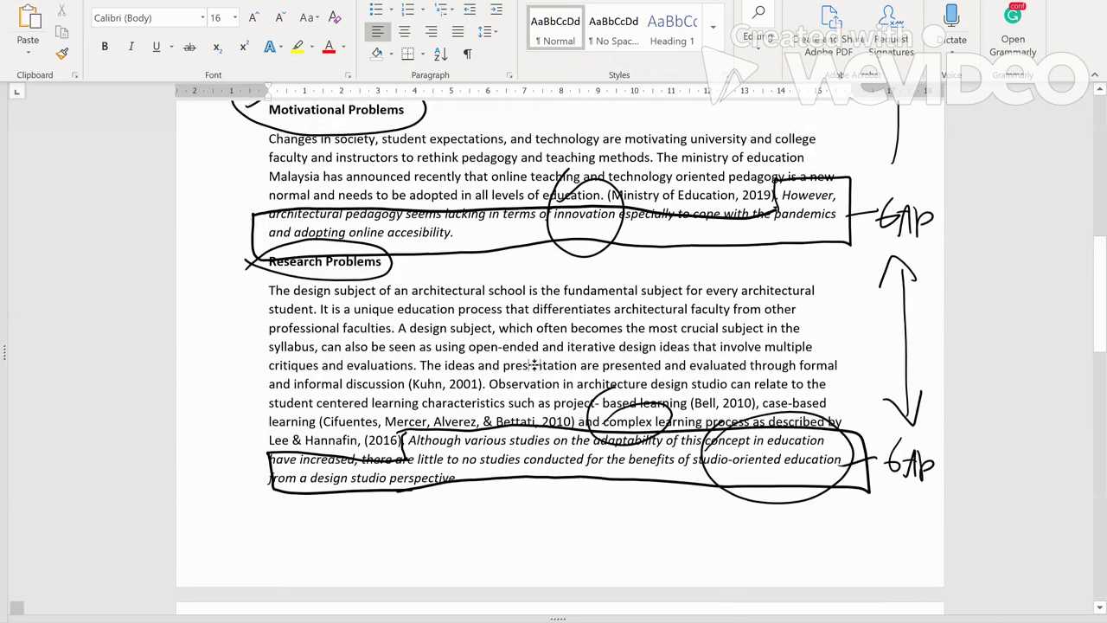
scroll(534, 358, "down", 6)
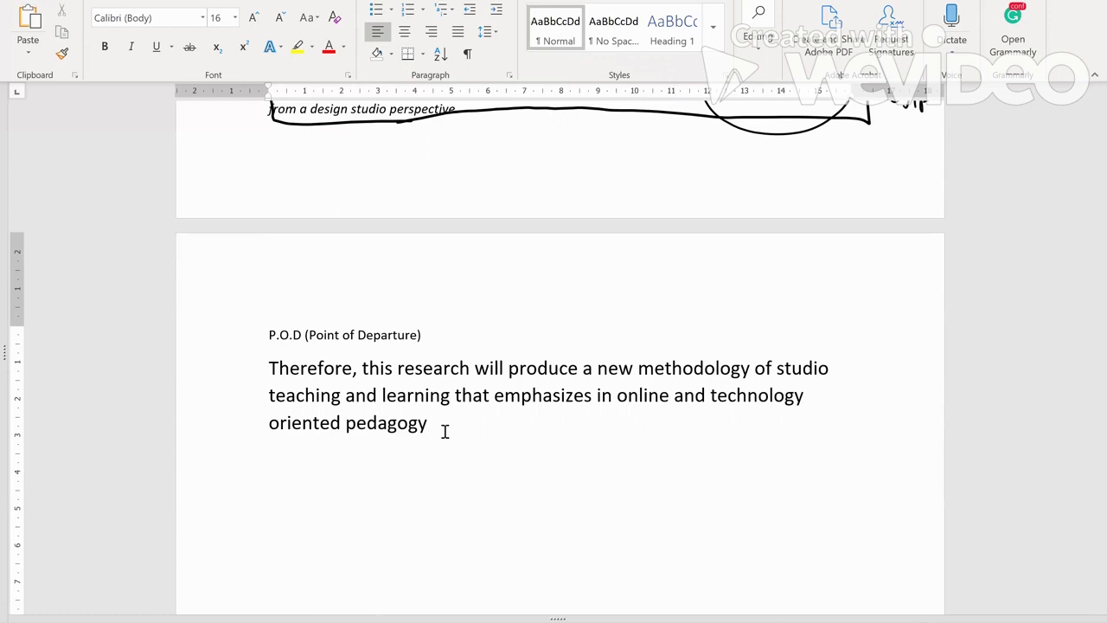
type(".")
- Scroll back up to the ink-annotated 'HOW TO WRITE A PROBLEM STATEMENT?' diagram
scroll(396, 485, "down", 1)
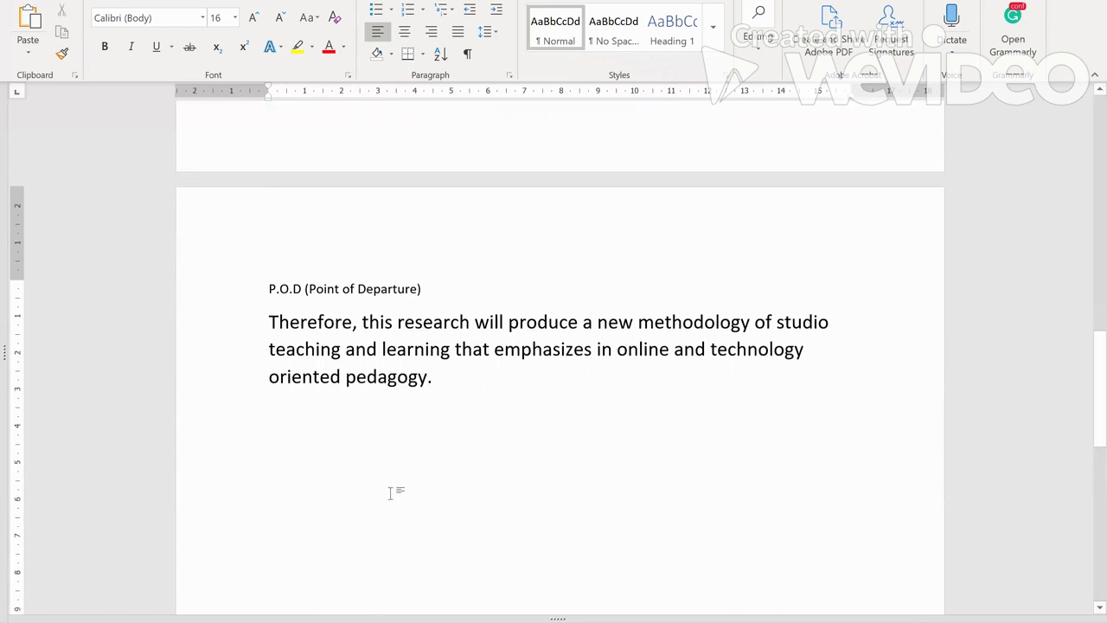
scroll(390, 491, "up", 8)
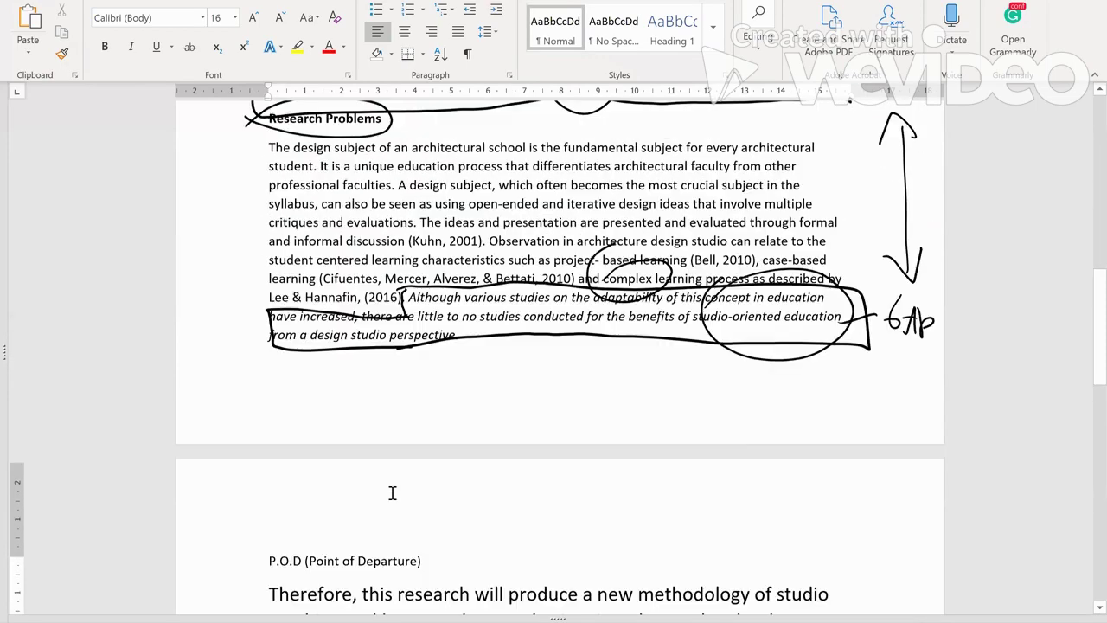
scroll(391, 492, "down", 5)
scroll(391, 492, "up", 7)
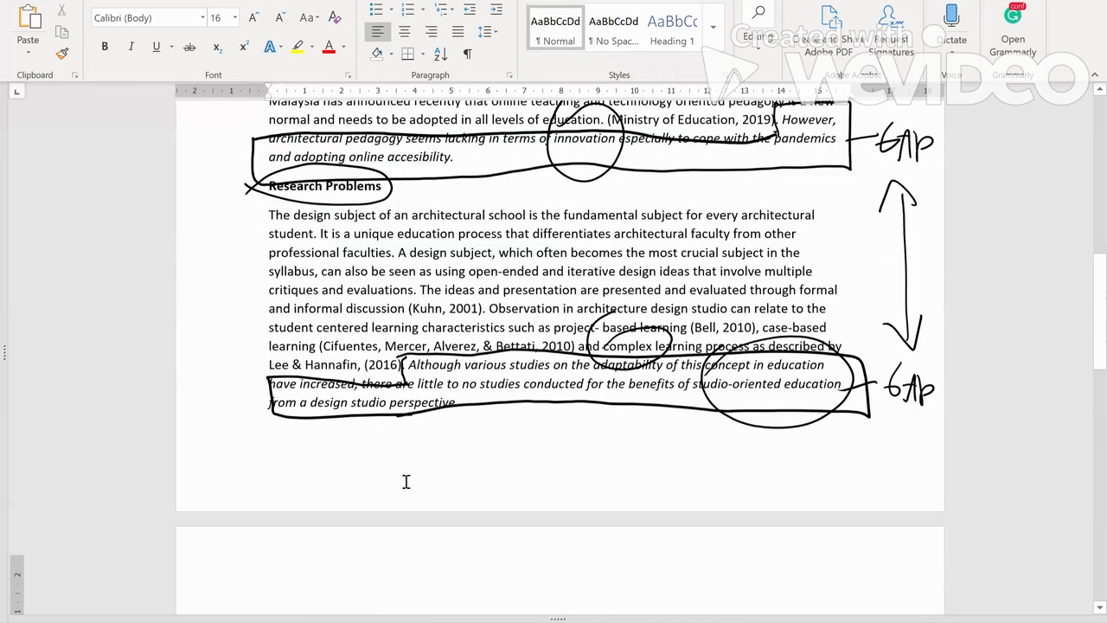
scroll(412, 476, "up", 10)
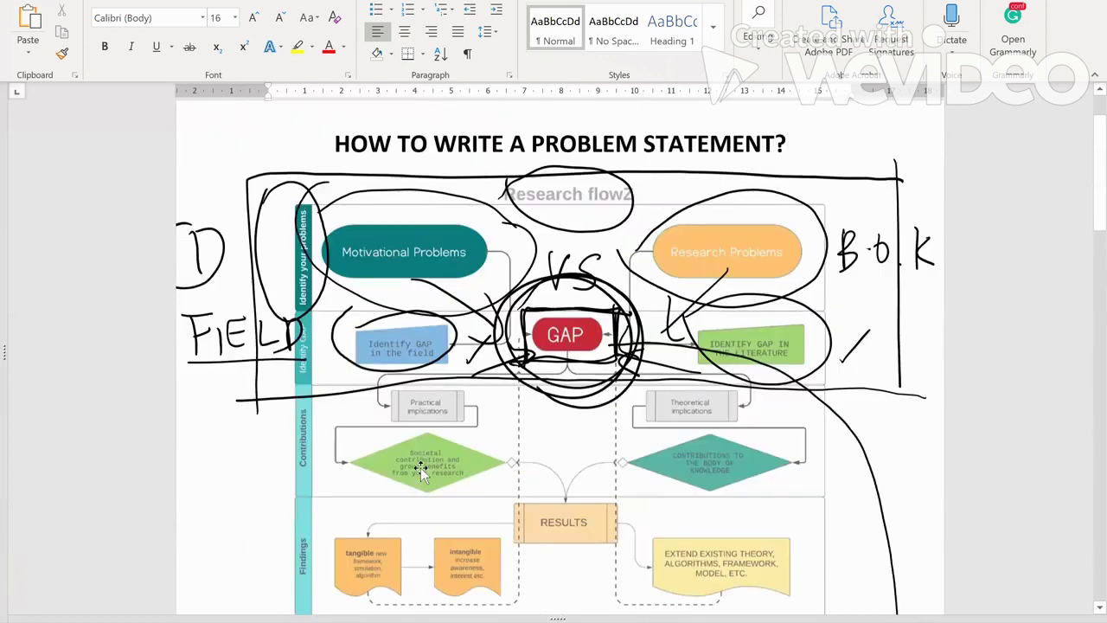